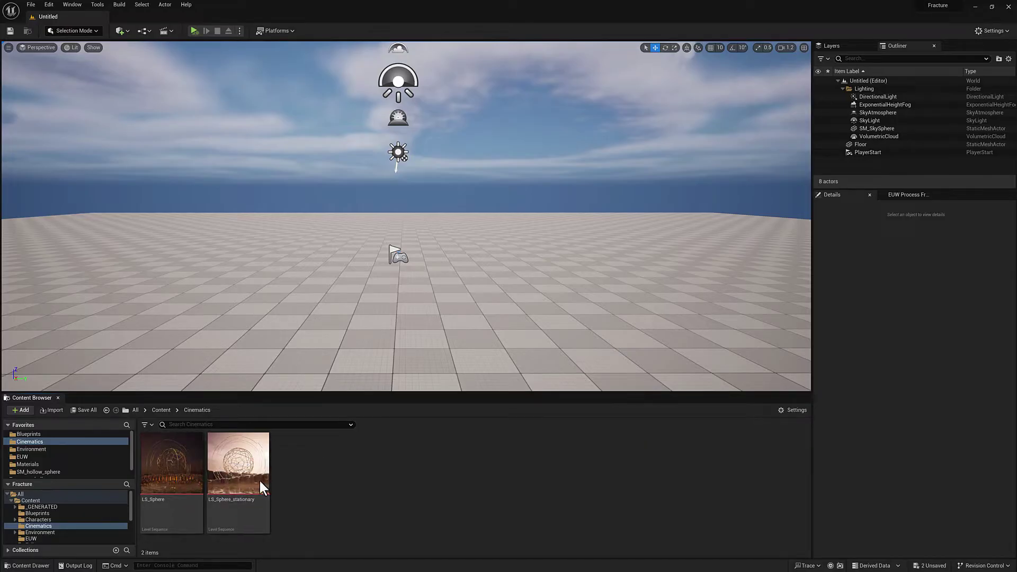
Create a Level Sequence named LS_demo in the Cinematics folder and drag it into the level.
right_click(312, 471)
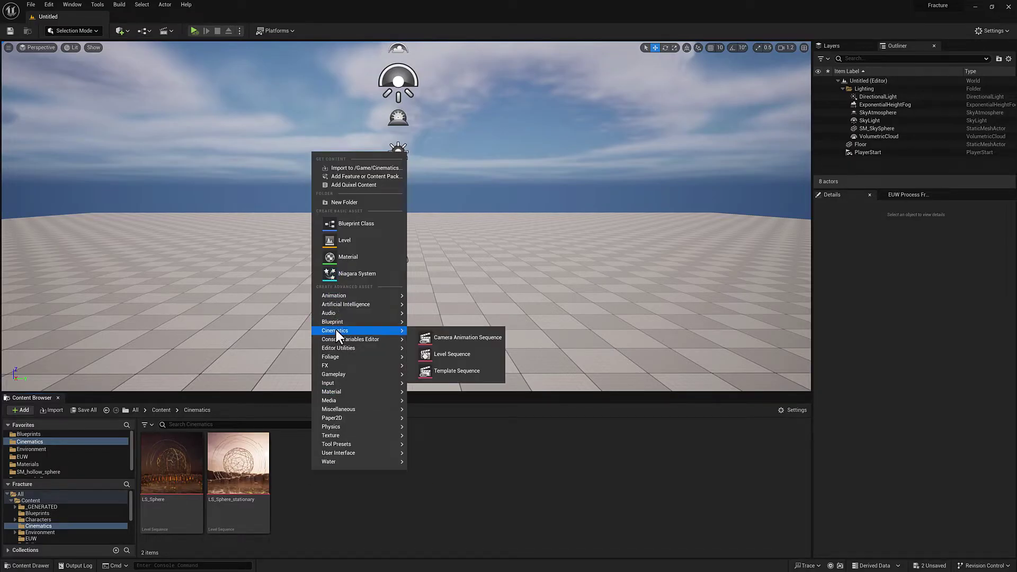
left_click(534, 395)
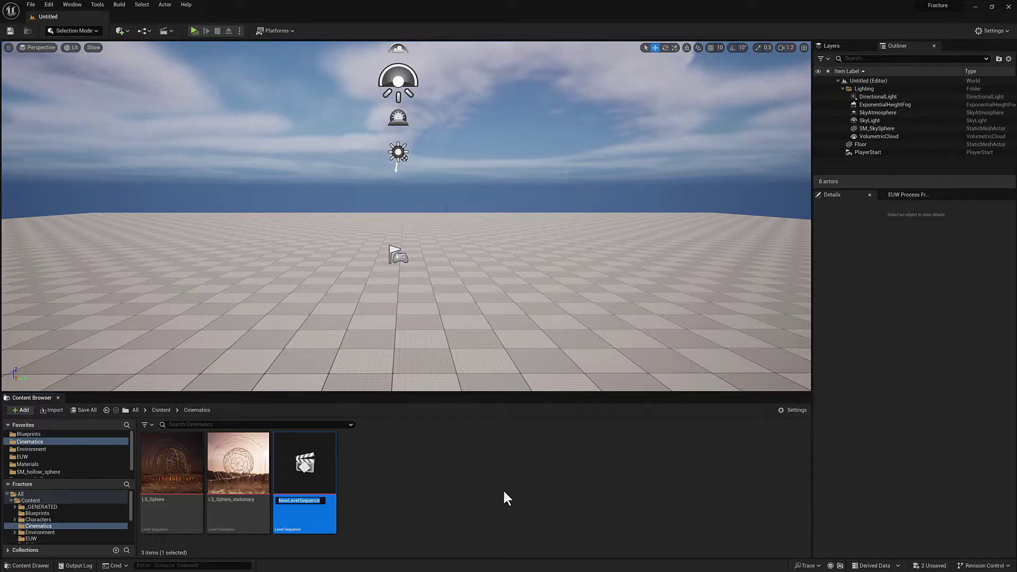
type("LS_demo")
key("Return")
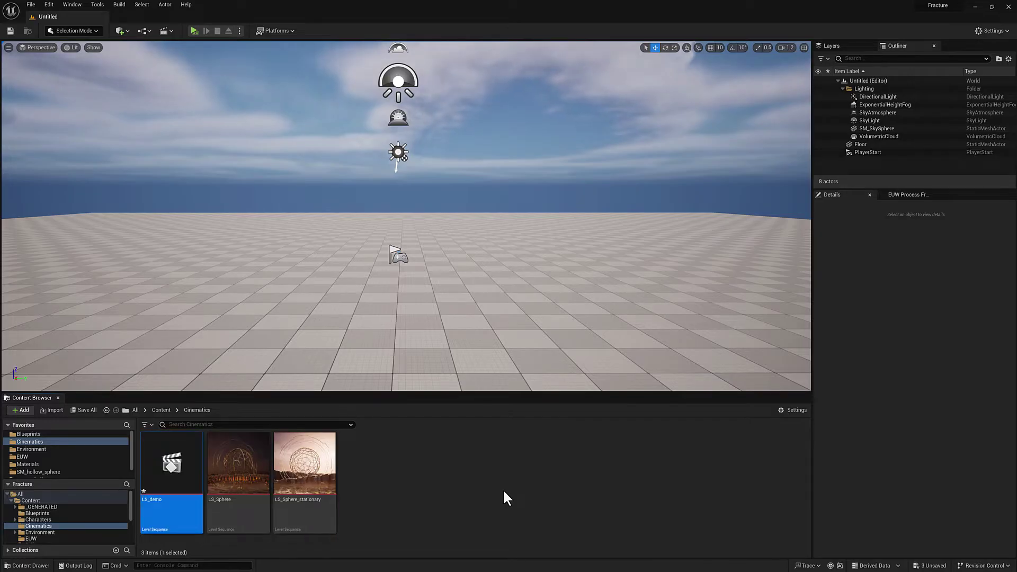
left_click_drag(172, 466, 419, 340)
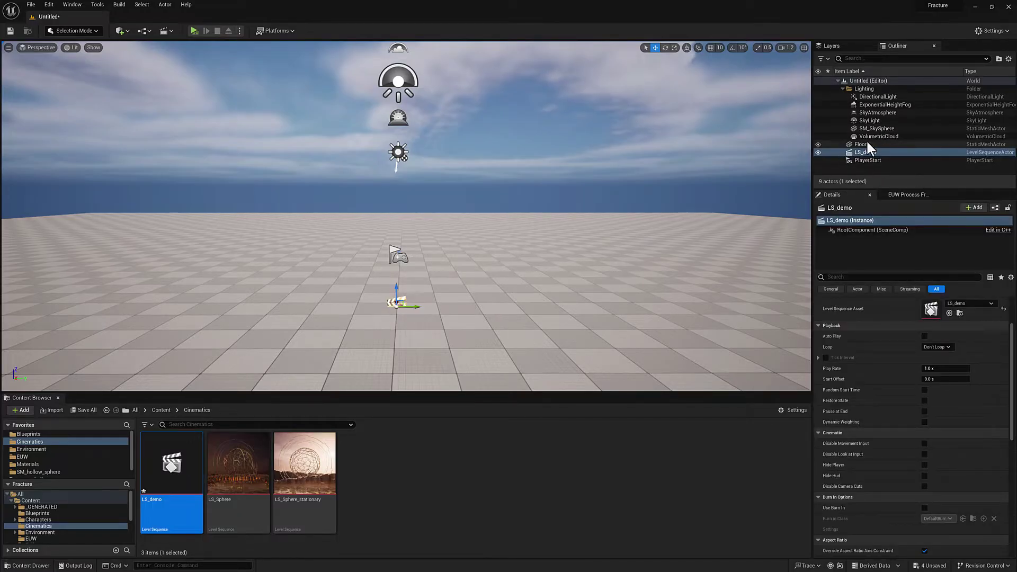
Enable Auto Play on the LS_demo actor and open LS_demo in Sequencer.
left_click(924, 336)
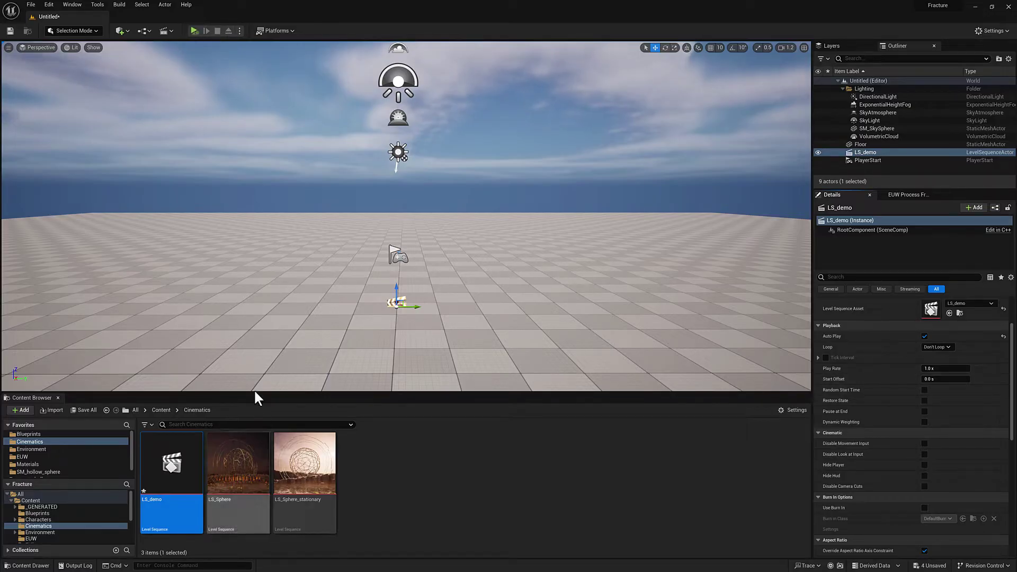
double_click(177, 462)
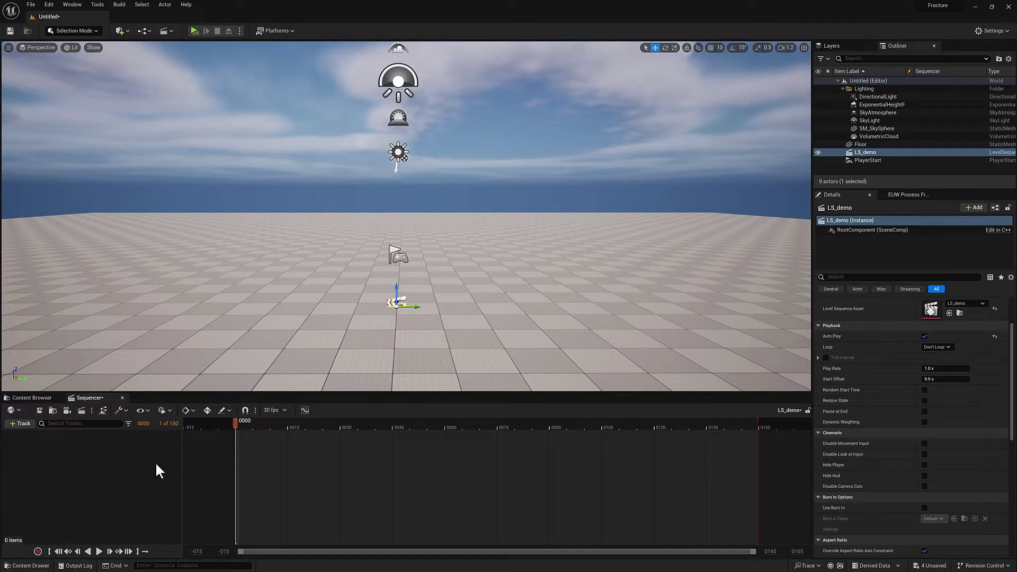
Use Create Camera to add a Cine Camera Actor and Camera Cuts track, then eject from its view.
left_click(66, 411)
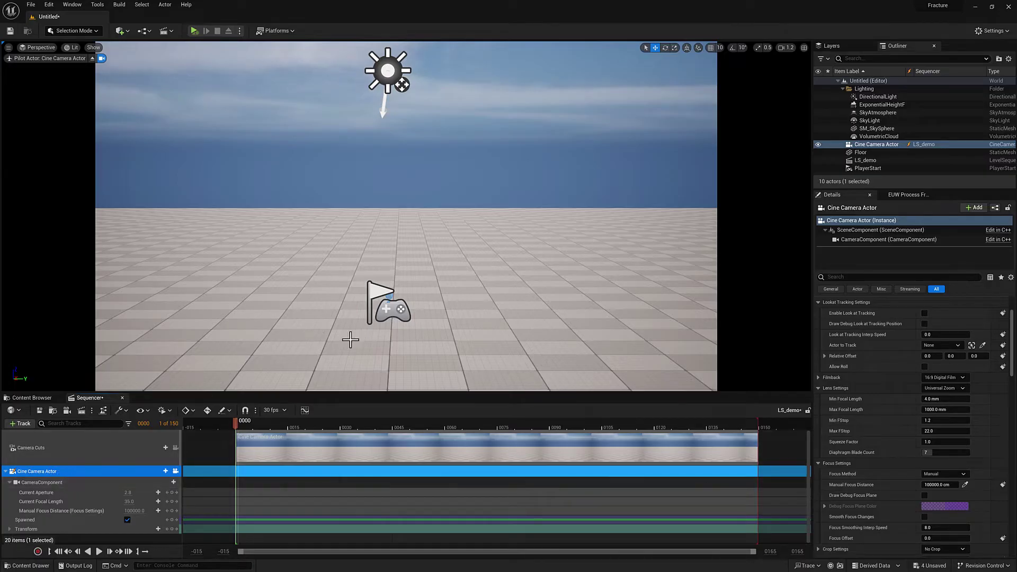
left_click(93, 58)
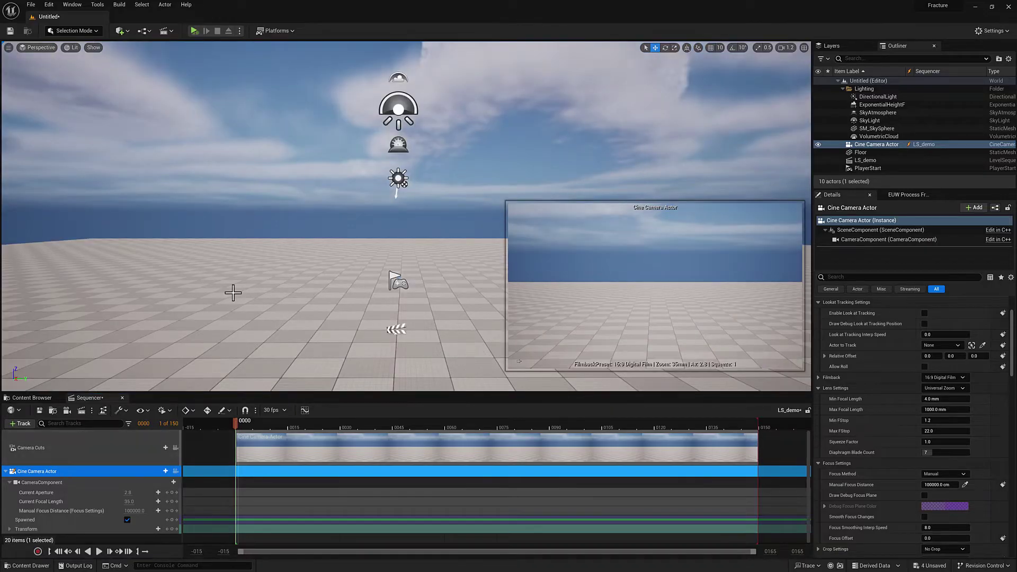
Re-pilot the Cine Camera Actor to check its view, eject again, and tilt the viewport toward the floor.
left_click(295, 174)
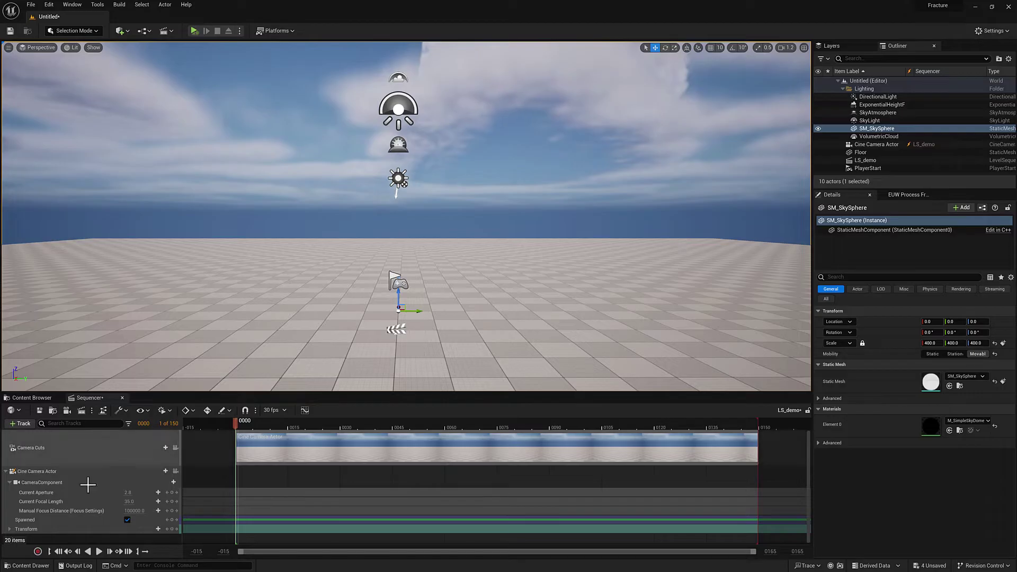
left_click(38, 471)
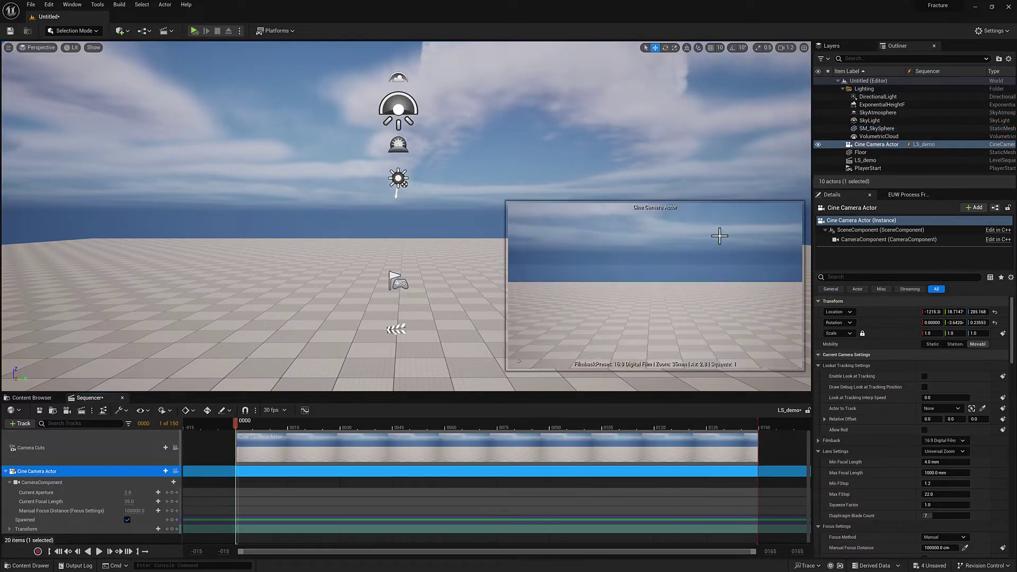
left_click(176, 471)
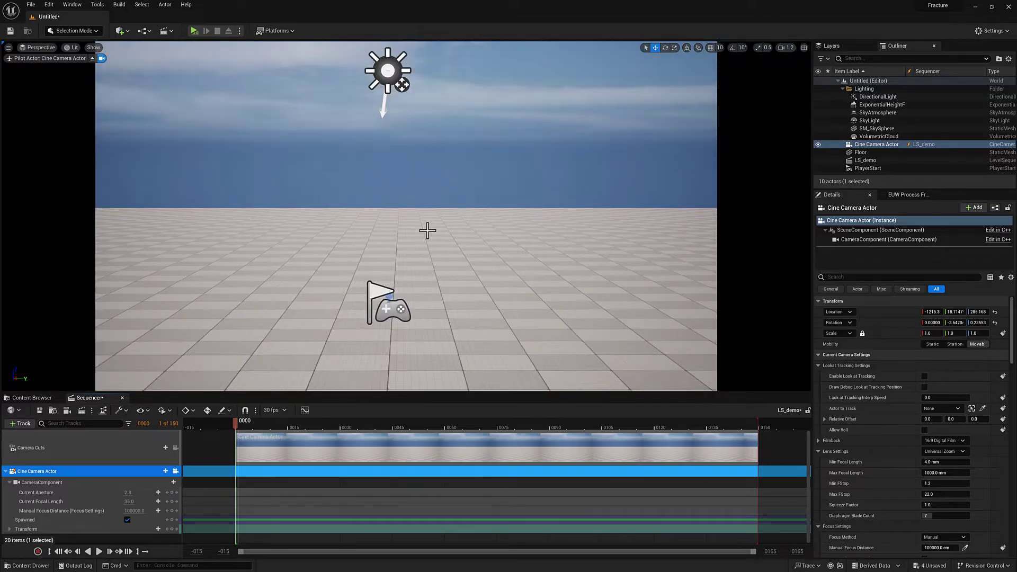
left_click(93, 59)
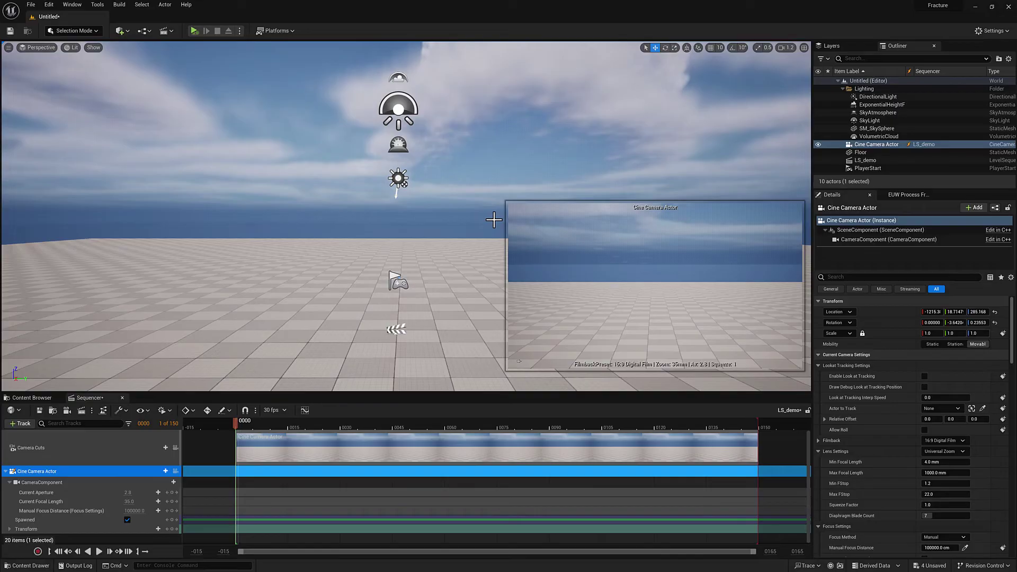
left_click(317, 244)
right_click_drag(318, 243, 320, 207)
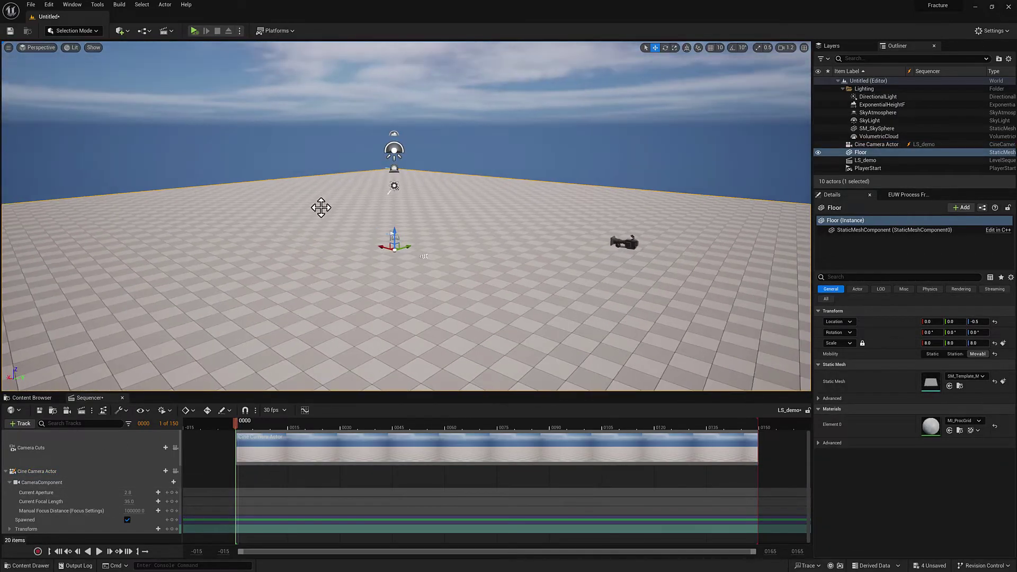
Search All Classes for 'camera rig' and place a Camera Rig Rail in the level.
left_click(123, 32)
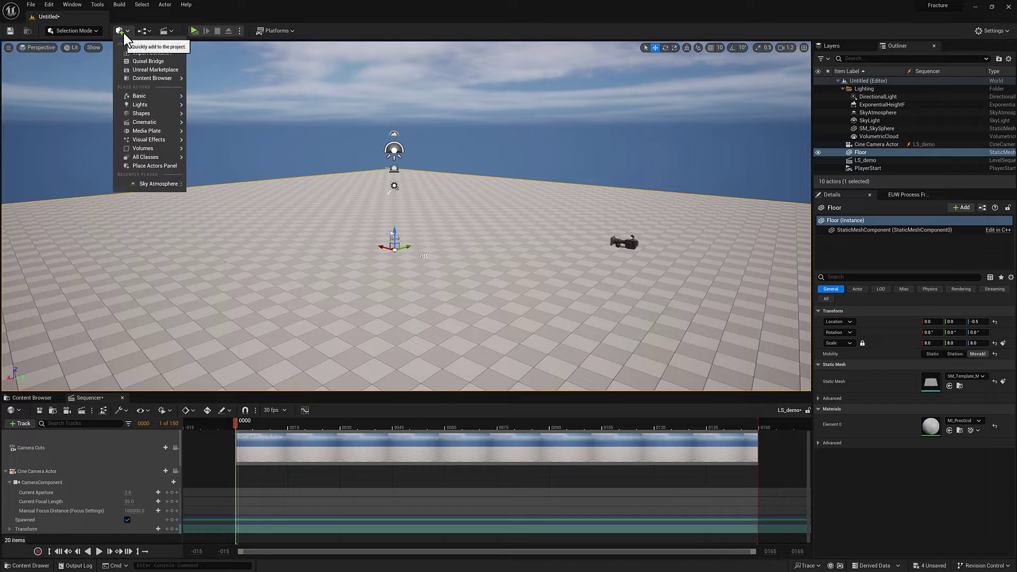
mouse_move(144, 158)
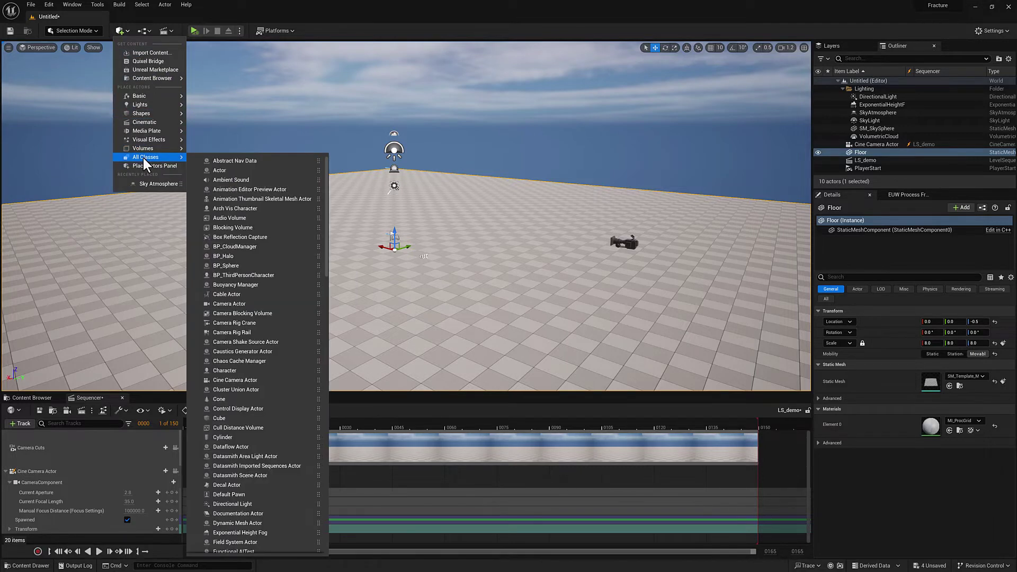
type("camera ri")
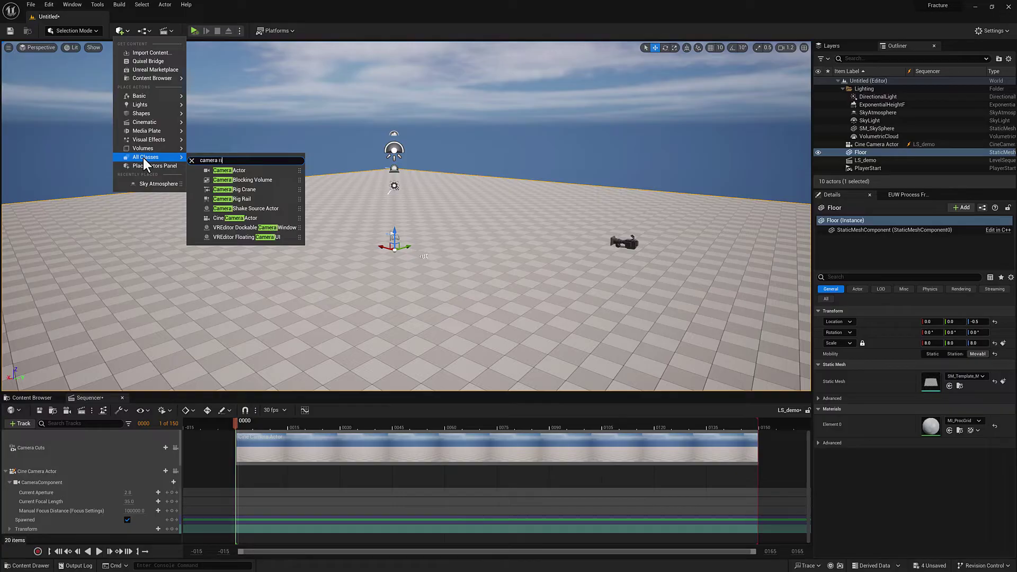
type("g")
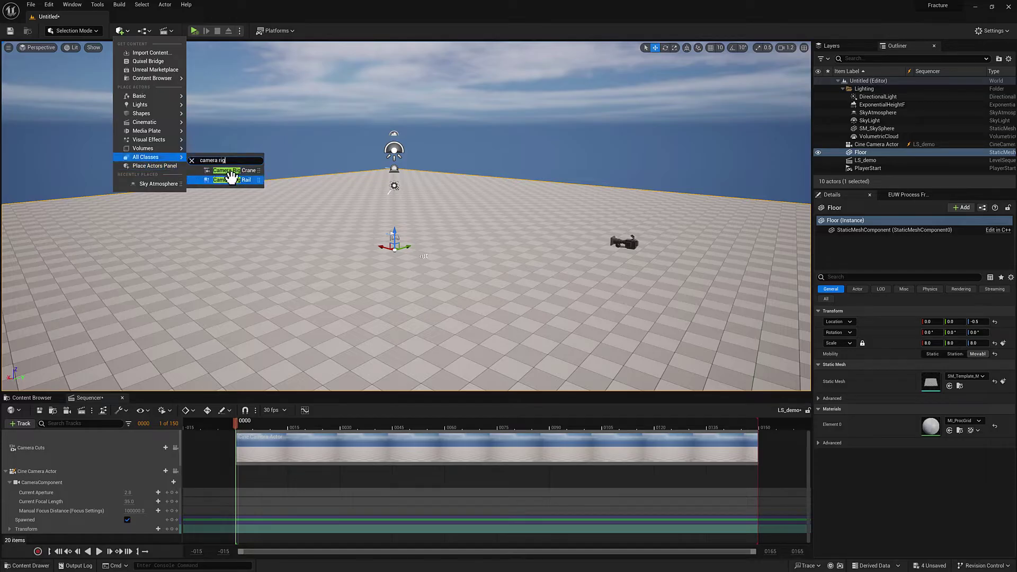
left_click_drag(242, 180, 394, 250)
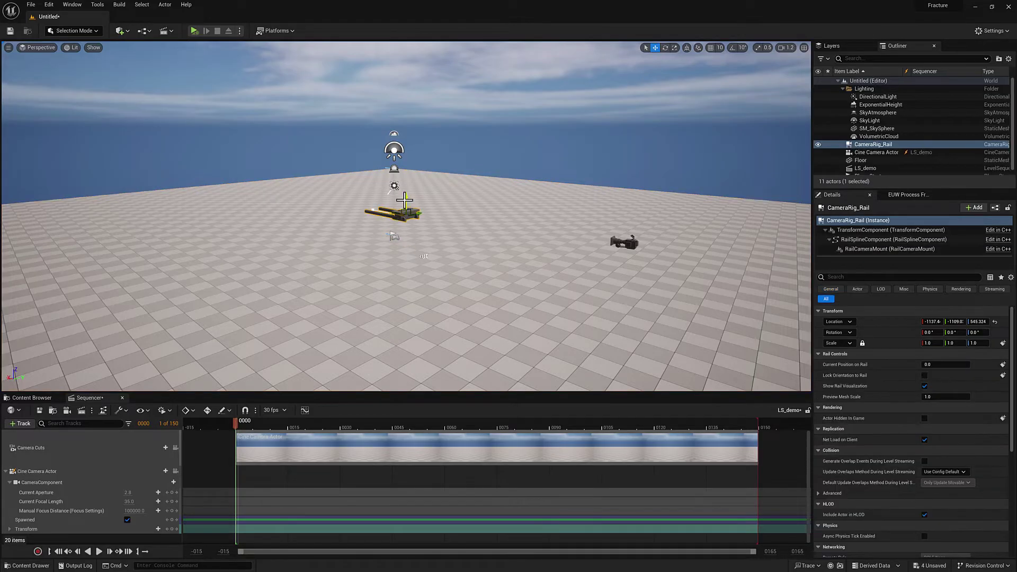
Lower the Camera Rig Rail close to the floor, tilting the view down onto it.
left_click_drag(406, 204, 406, 354)
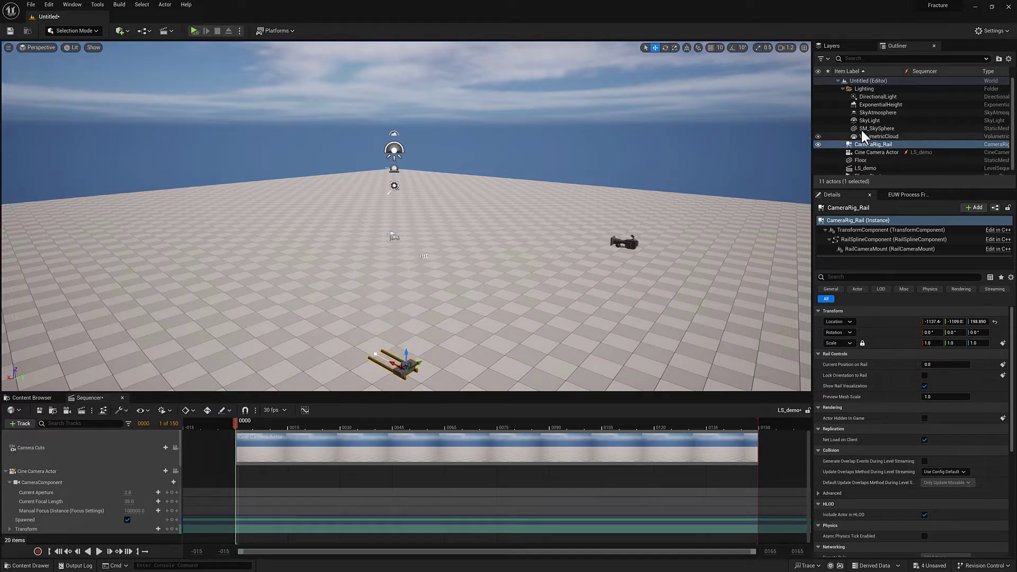
right_click_drag(502, 202, 437, 285)
left_click_drag(416, 314, 454, 334)
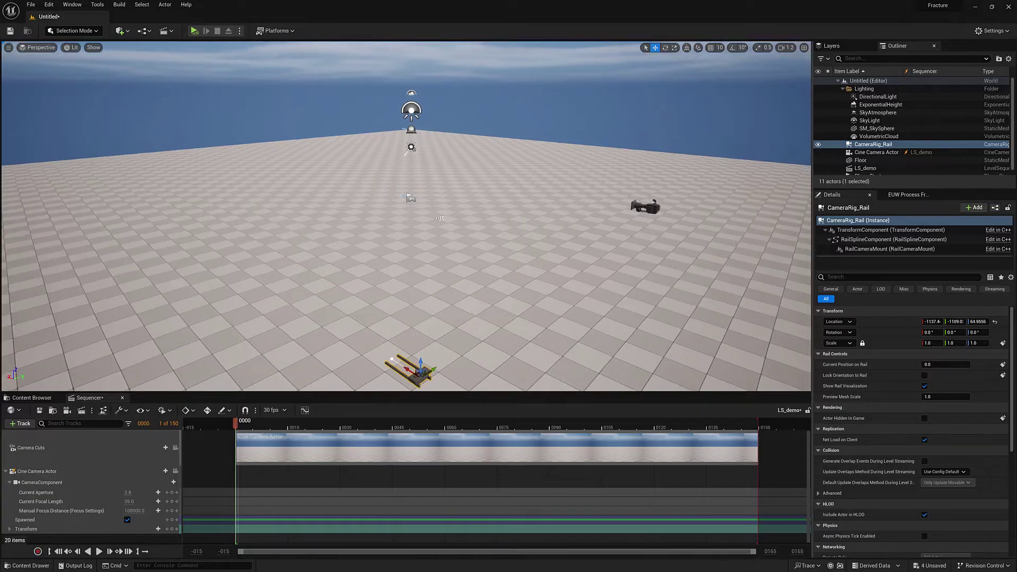
right_click_drag(454, 334, 769, 219)
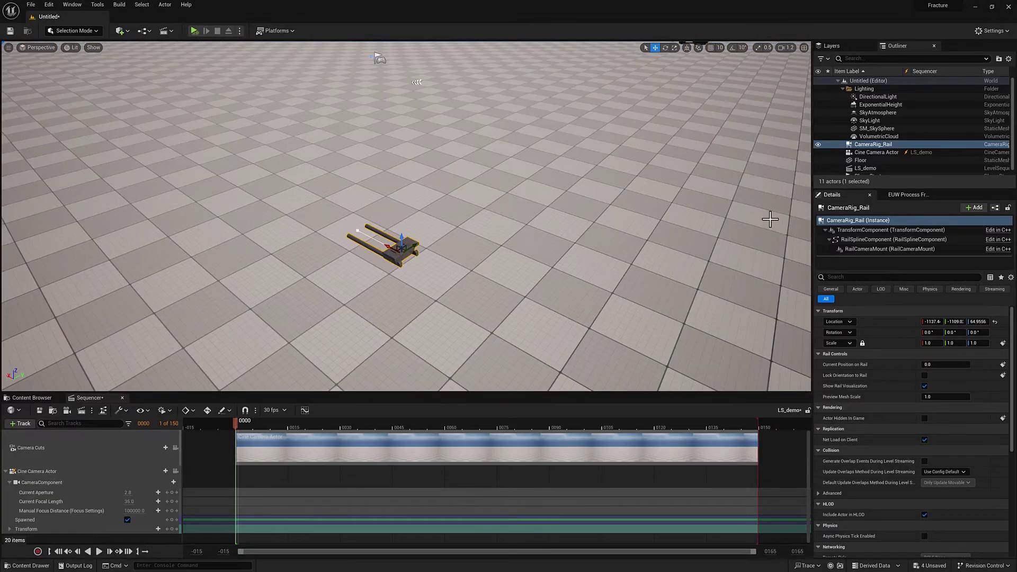
Enlarge the Sequencer track area and drag CameraRig_Rail from the Outliner into LS_demo's track list.
left_click_drag(169, 392, 170, 362)
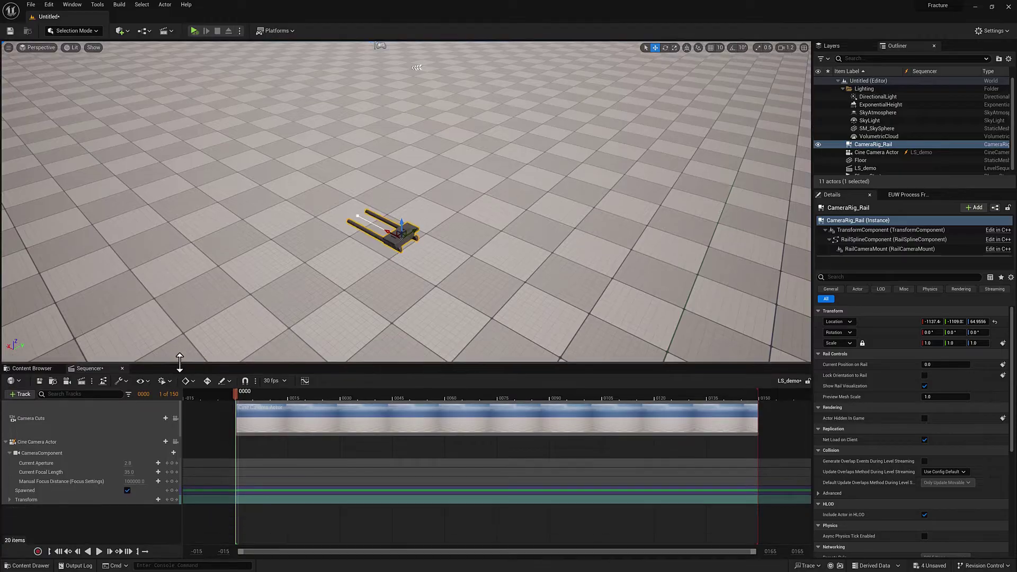
left_click_drag(875, 150, 63, 411)
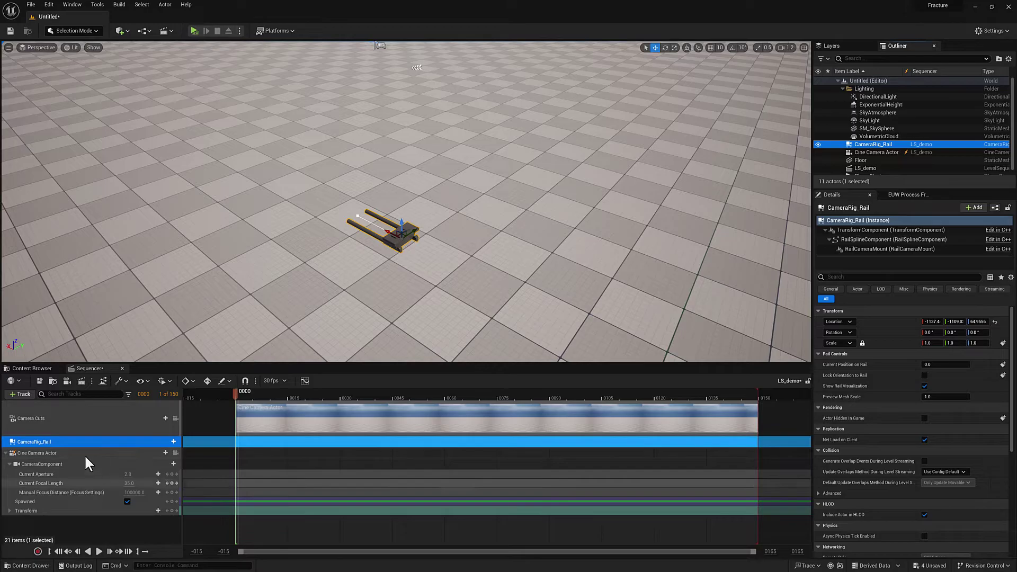
Convert the CameraRig_Rail track to Spawnable and reselect it.
right_click(66, 441)
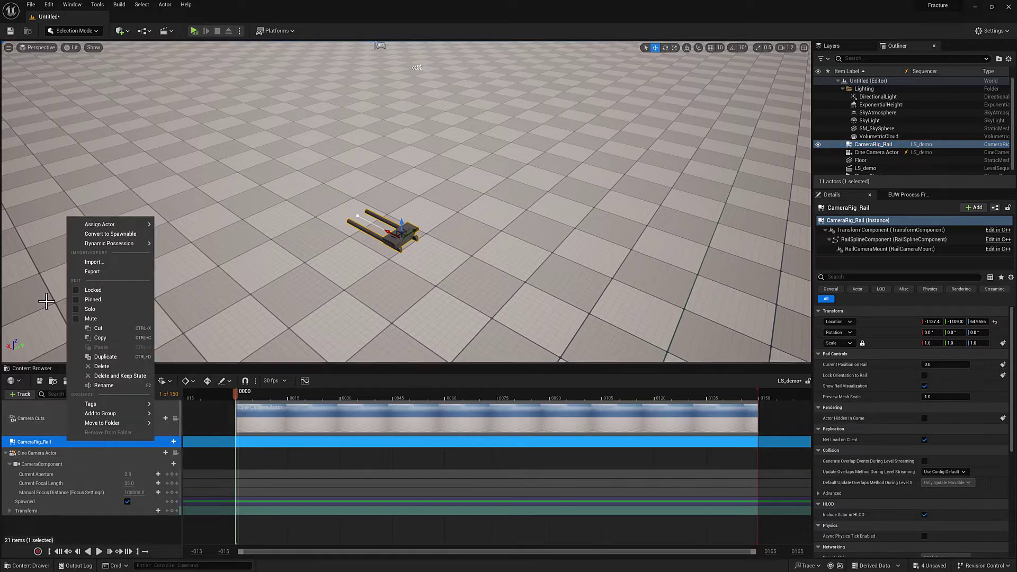
left_click(117, 235)
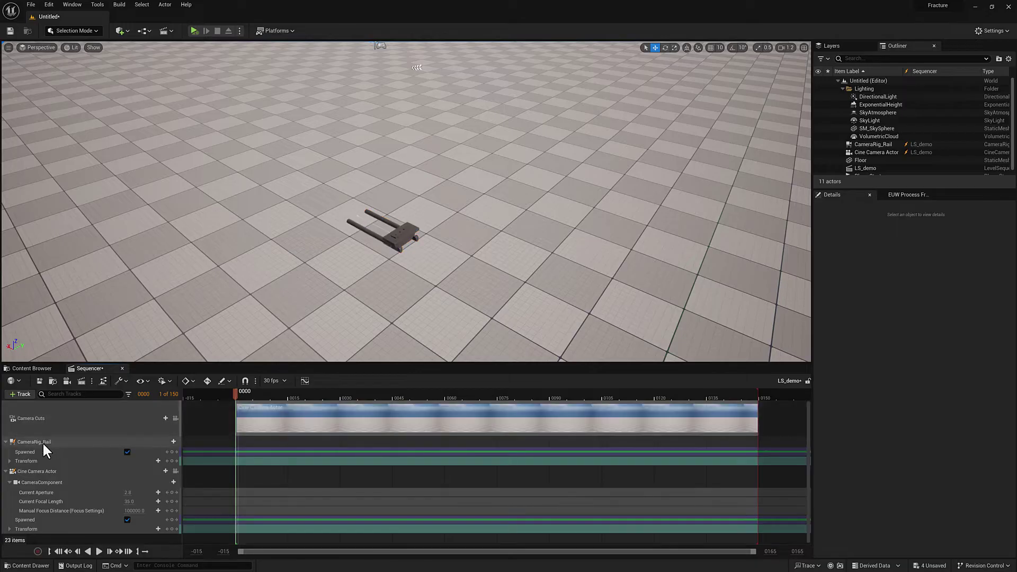
left_click(43, 443)
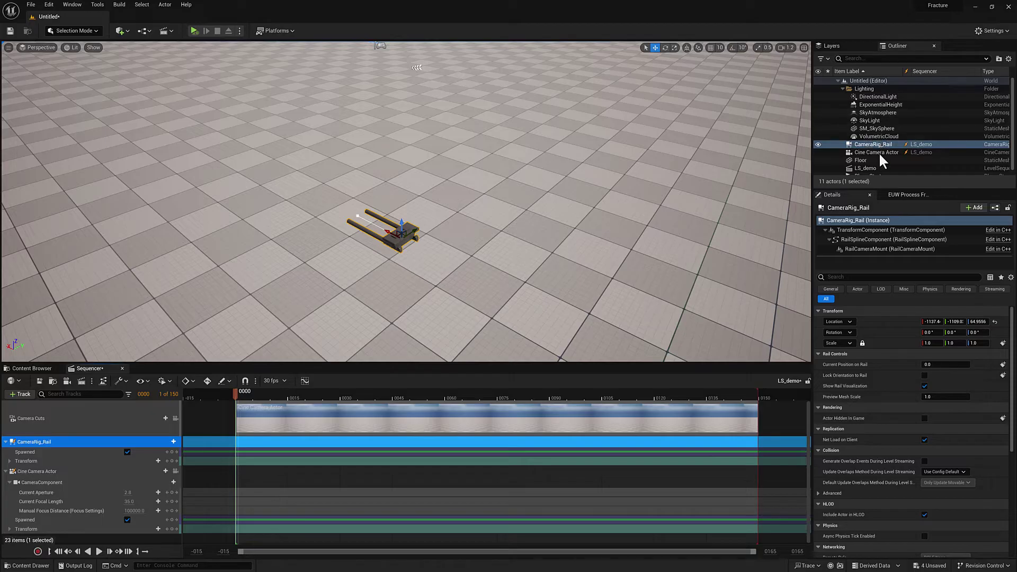
Stretch the rail's end point toward the viewport centre and rotate it so the rail curves.
right_click_drag(417, 68, 461, 68)
mouse_move(257, 268)
right_mouse_down()
mouse_move(297, 249)
mouse_move(257, 268)
right_mouse_up()
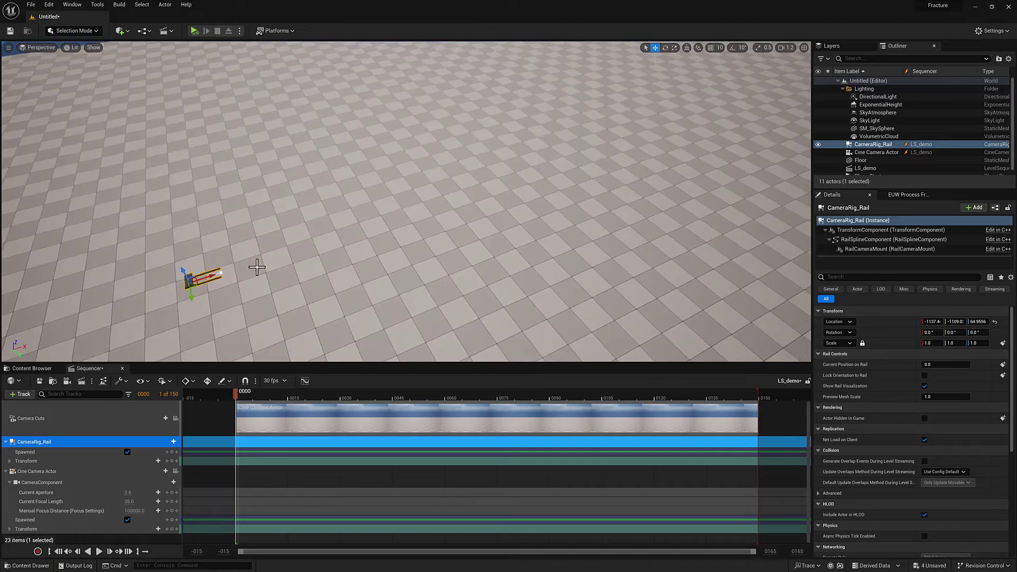
left_click(222, 273)
left_click_drag(236, 267, 515, 172)
right_click_drag(415, 241, 528, 194)
key("e")
left_click_drag(613, 169, 638, 174)
right_click_drag(638, 175, 539, 163)
Scale the rail's end tangent to bend it and move the end point far right.
key("r")
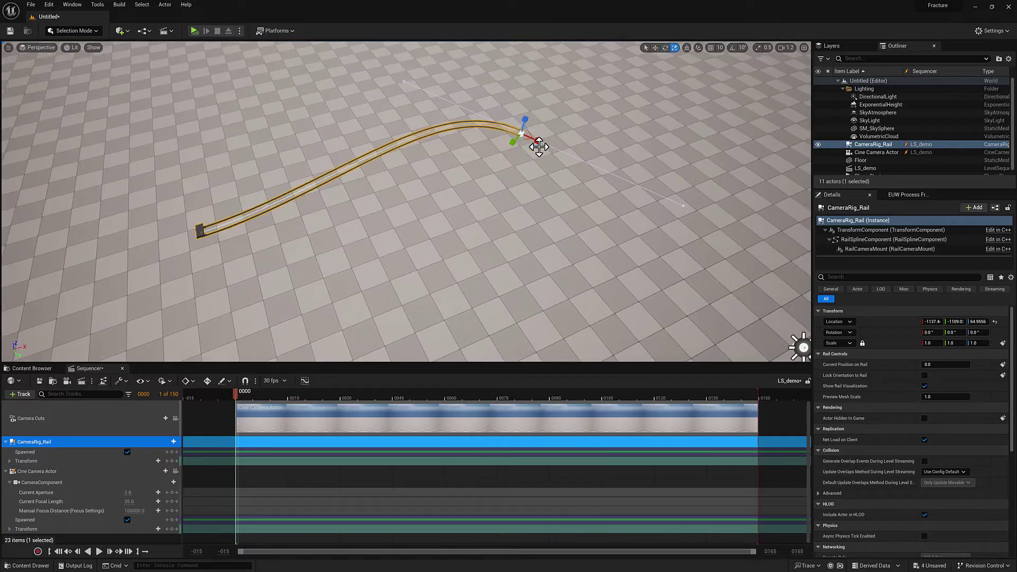
left_click_drag(539, 141, 524, 165)
right_click_drag(525, 166, 517, 179)
key("w")
left_click_drag(492, 144, 705, 139)
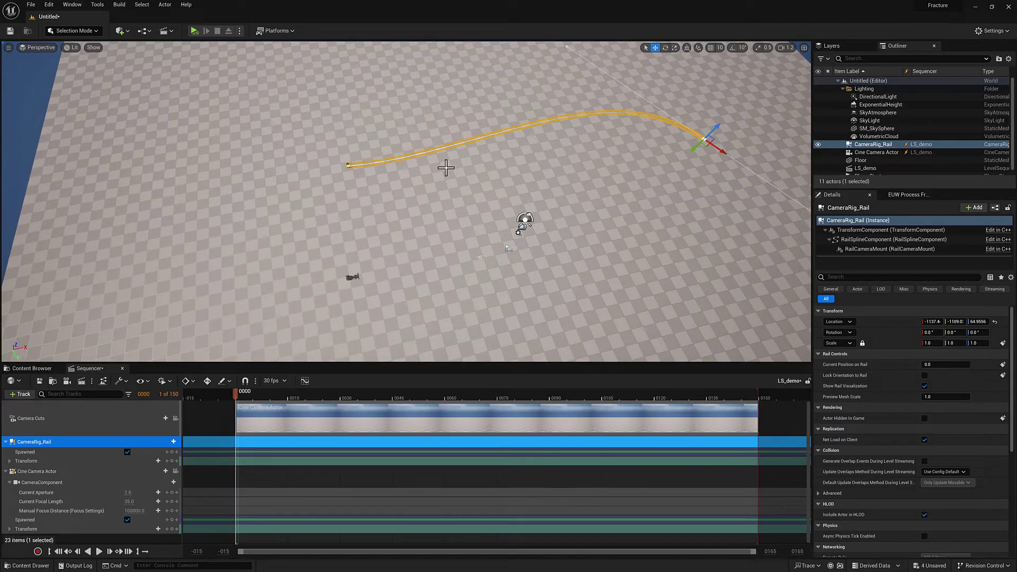
Rotate the start tangent to bend the rail into an arc, then add and delete an extra point.
left_click(348, 165)
key("e")
left_click_drag(371, 183, 359, 192)
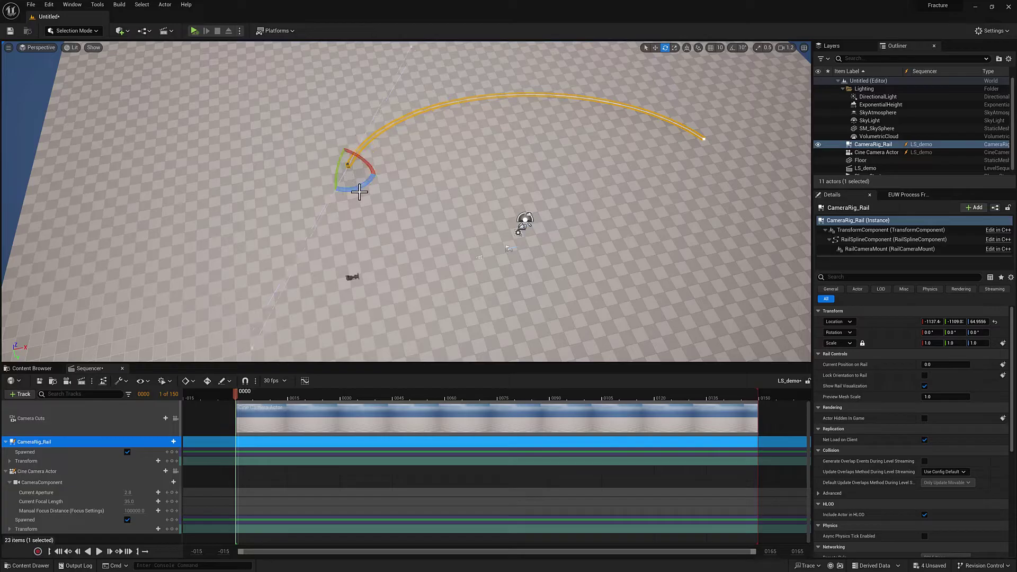
left_click(703, 139)
right_click_drag(660, 175, 653, 189)
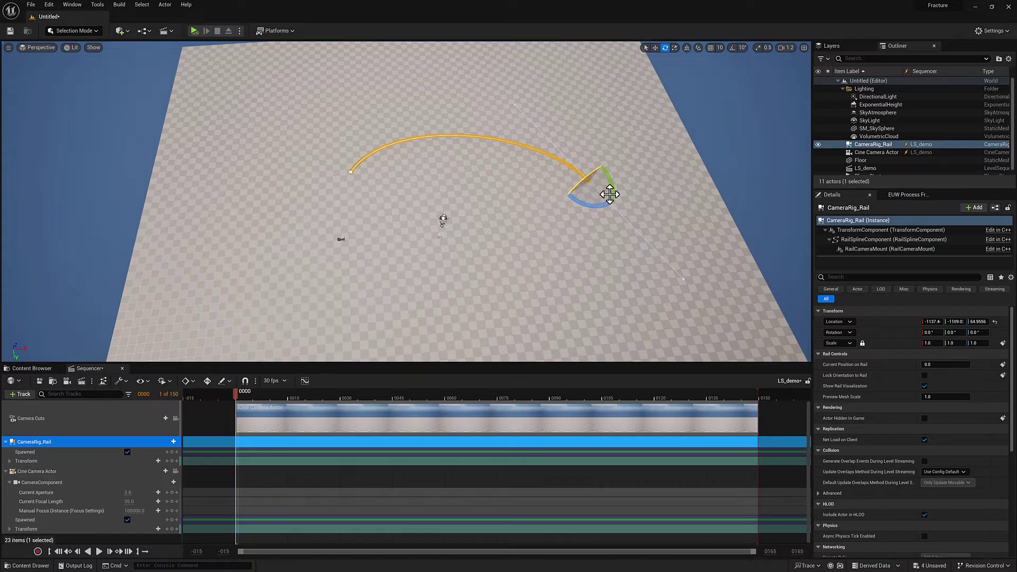
key("w")
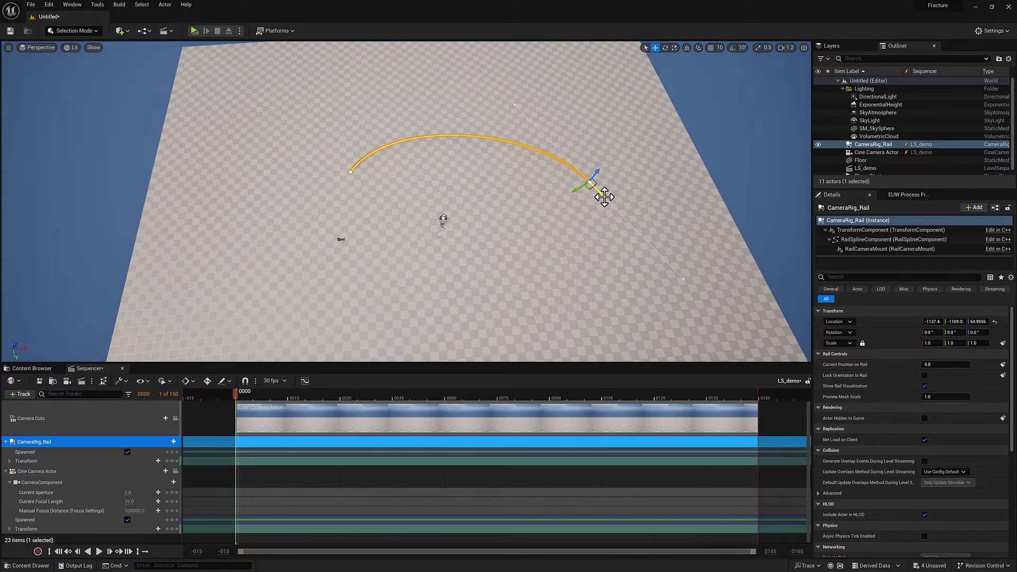
left_click_drag(604, 197, 699, 277)
key("Delete")
Rotate the end tangent to round and smooth the arc, then view along it.
left_click(590, 182)
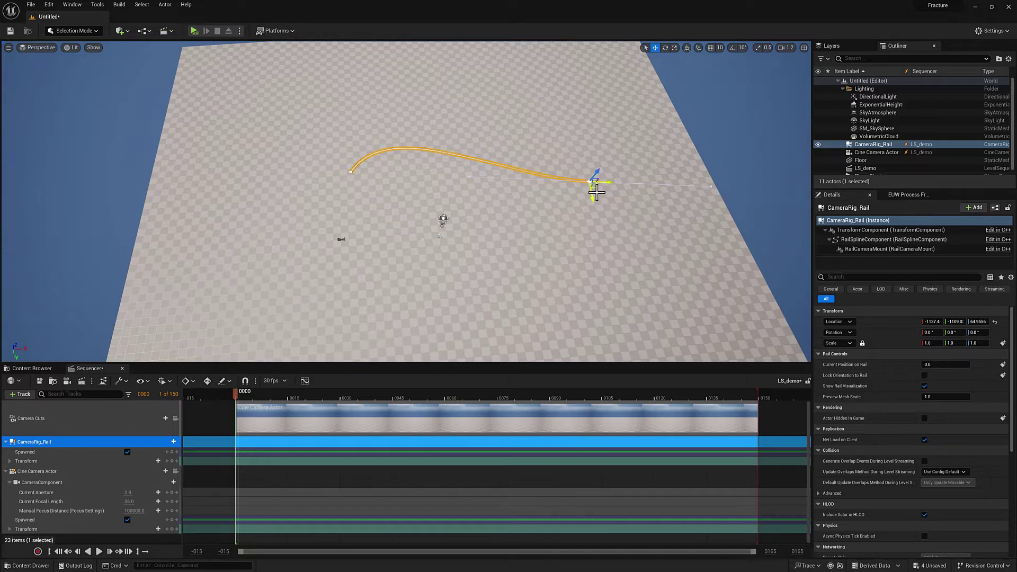
key("e")
left_click_drag(586, 204, 617, 204)
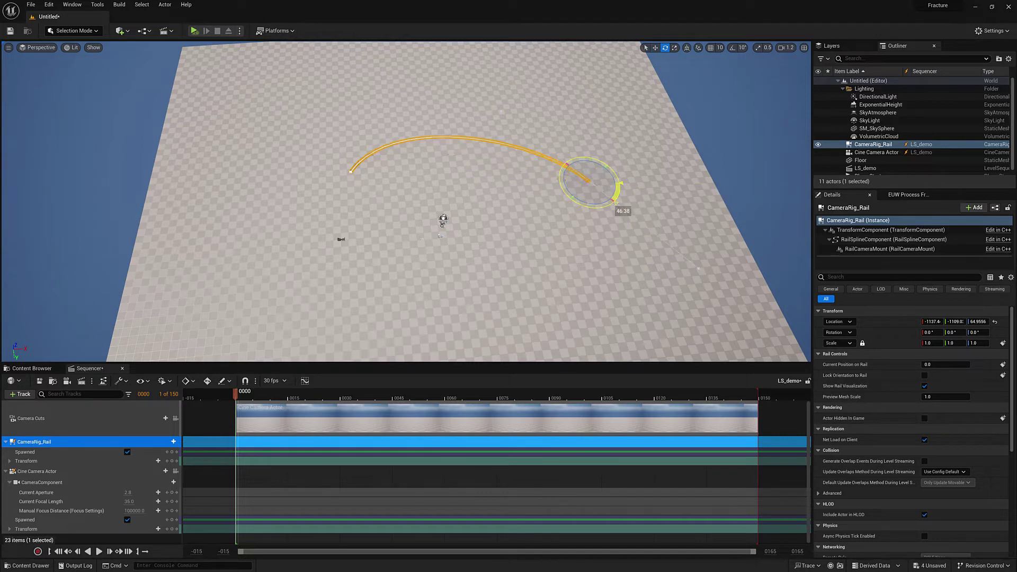
left_click_drag(614, 202, 633, 217)
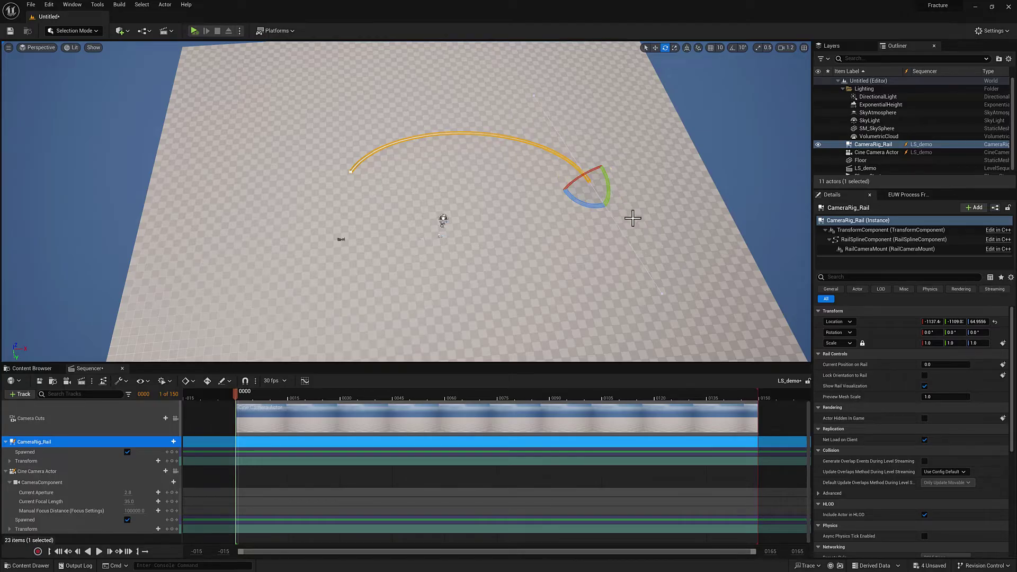
right_click_drag(355, 252, 355, 252)
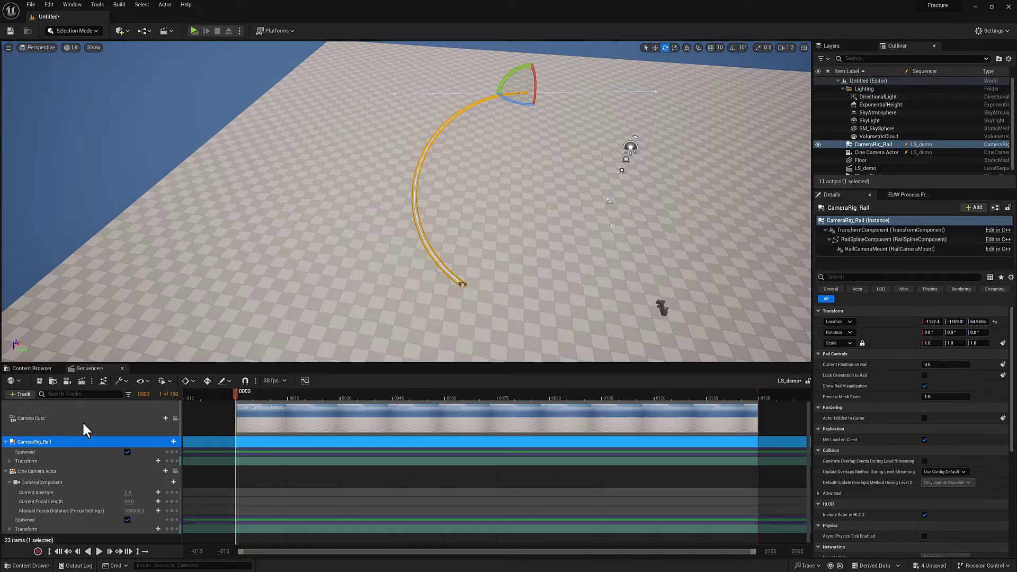
Add an Attach track binding the Cine Camera Actor to CameraRig_Rail.
left_click_drag(138, 361, 135, 326)
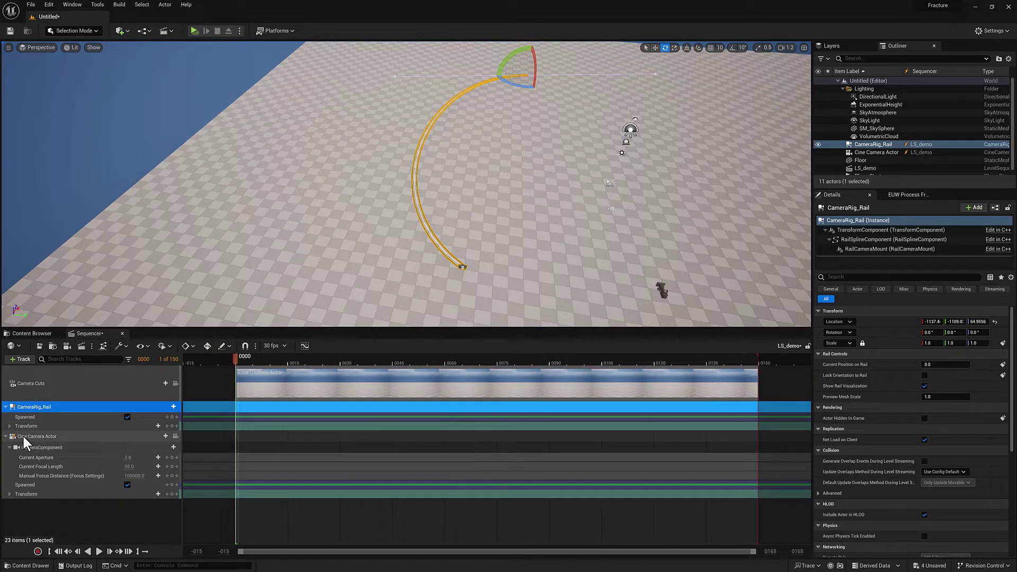
left_click(52, 437)
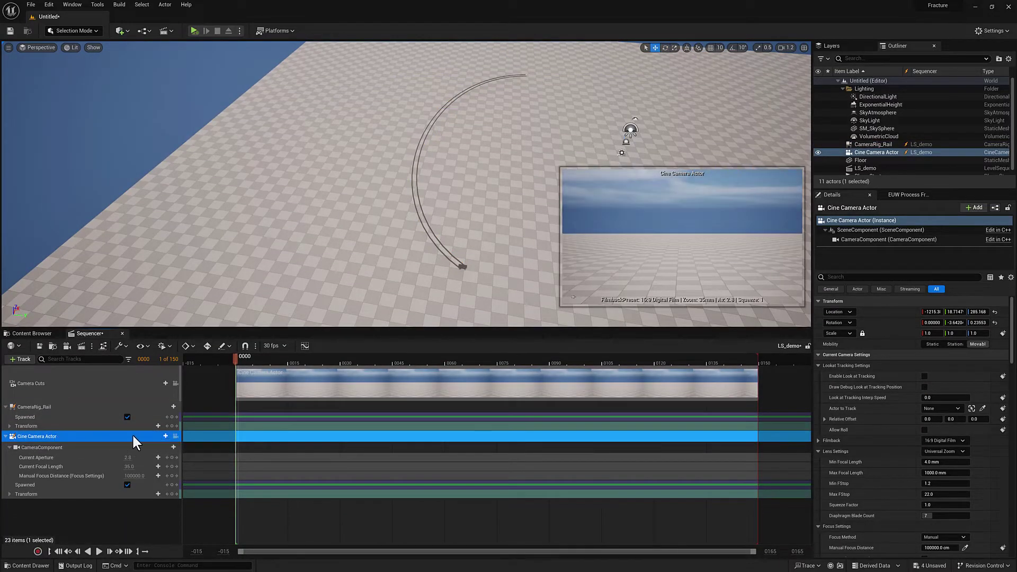
left_click(166, 436)
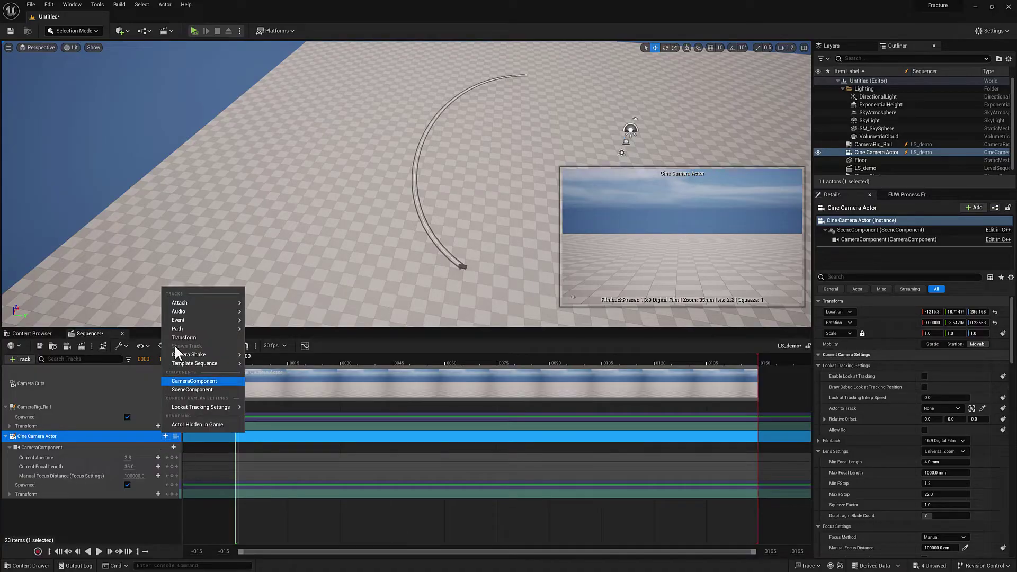
mouse_move(179, 302)
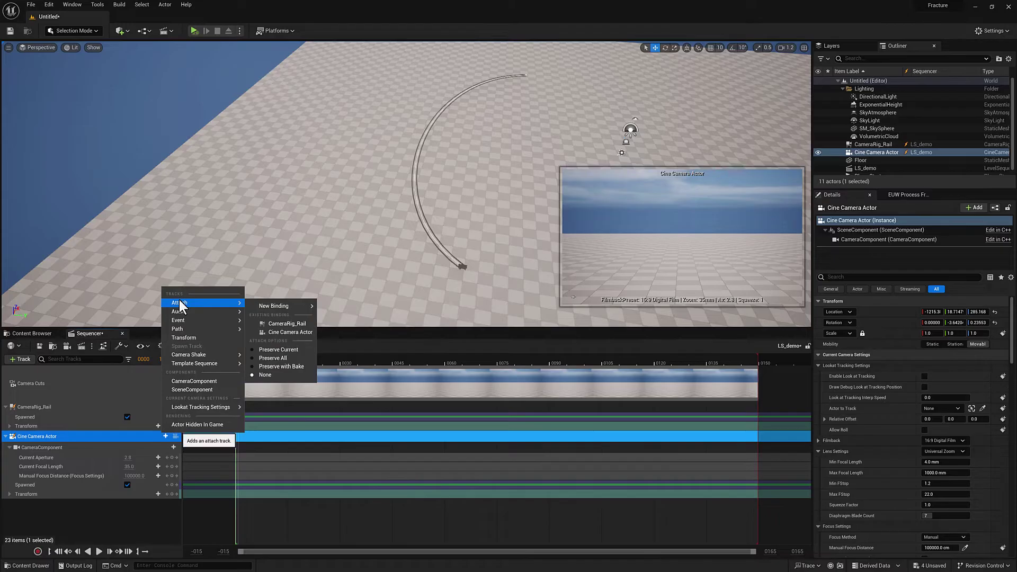
left_click(300, 325)
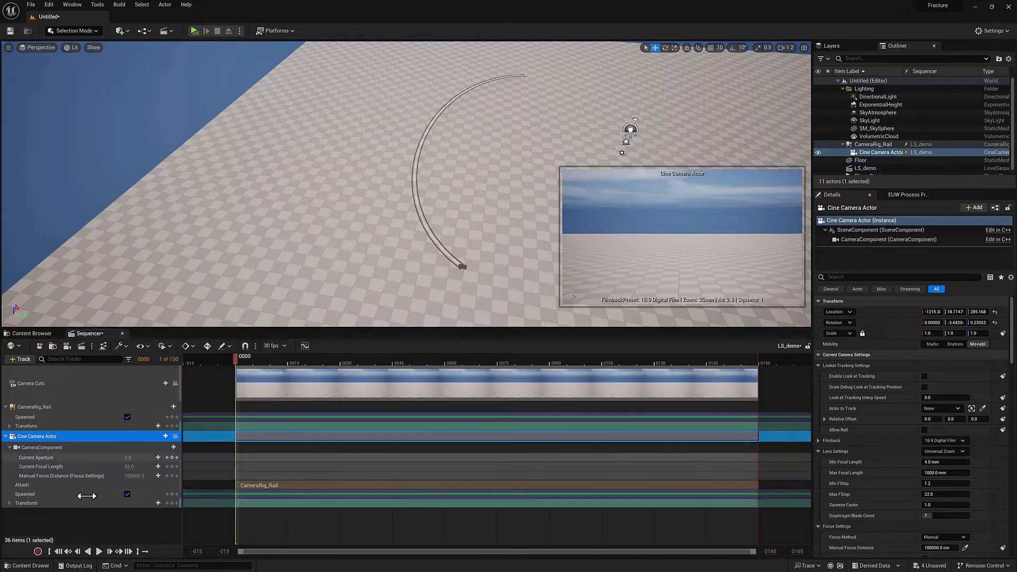
left_click(27, 408)
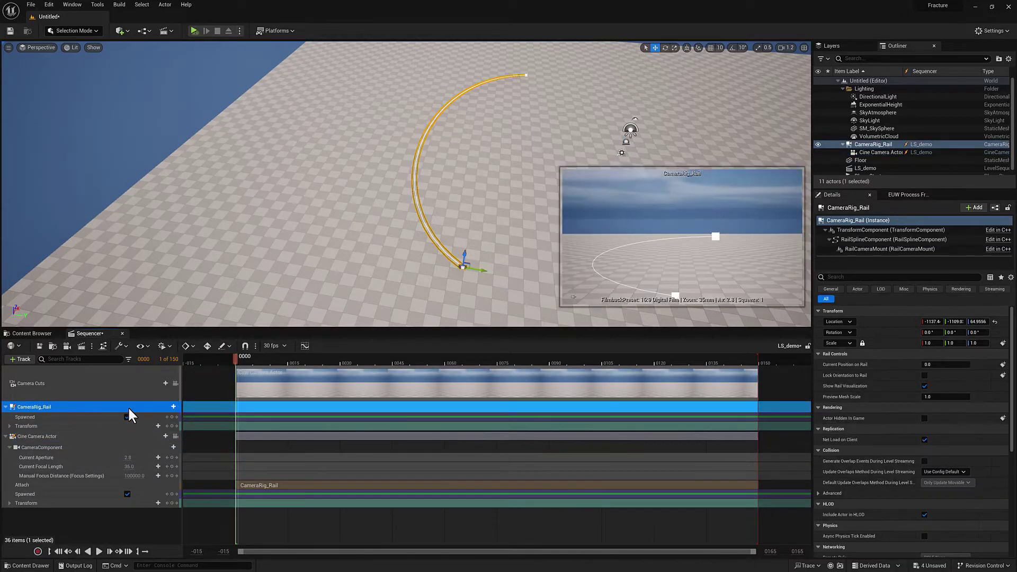
left_click(173, 407)
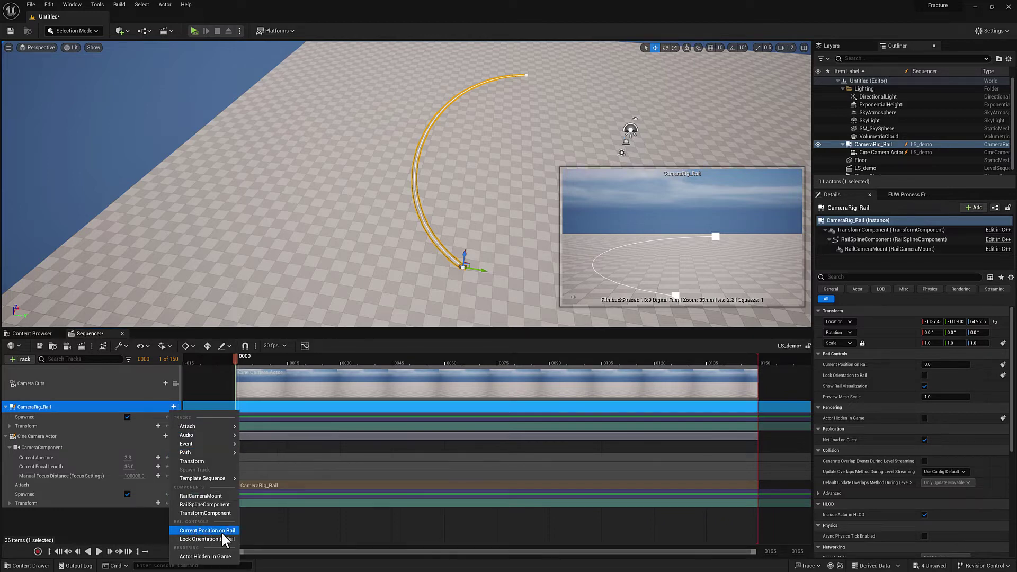
Add Current Position on Rail and Lock Orientation to Rail tracks to CameraRig_Rail, then scrub the opening frames.
left_click(208, 532)
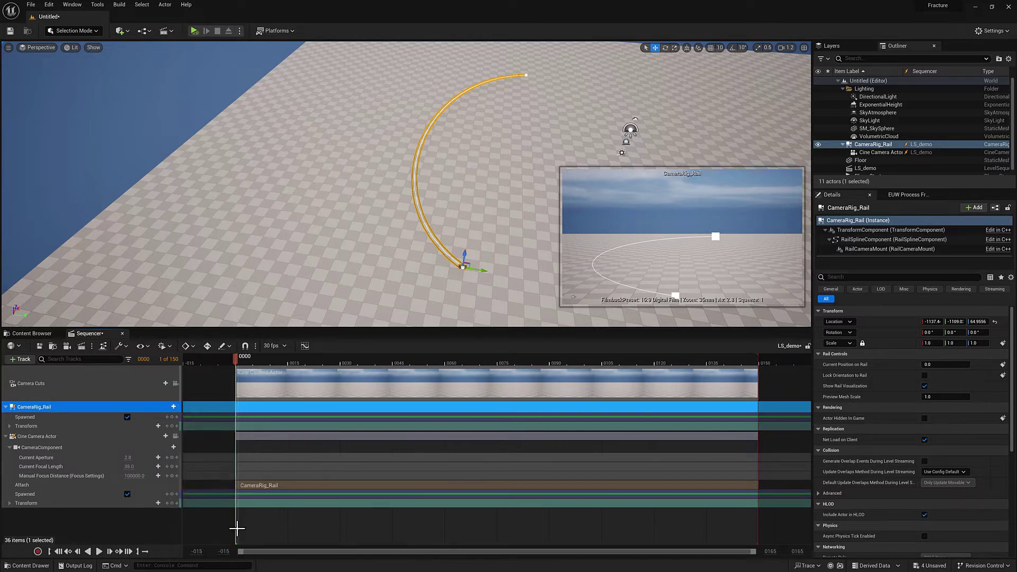
left_click(173, 407)
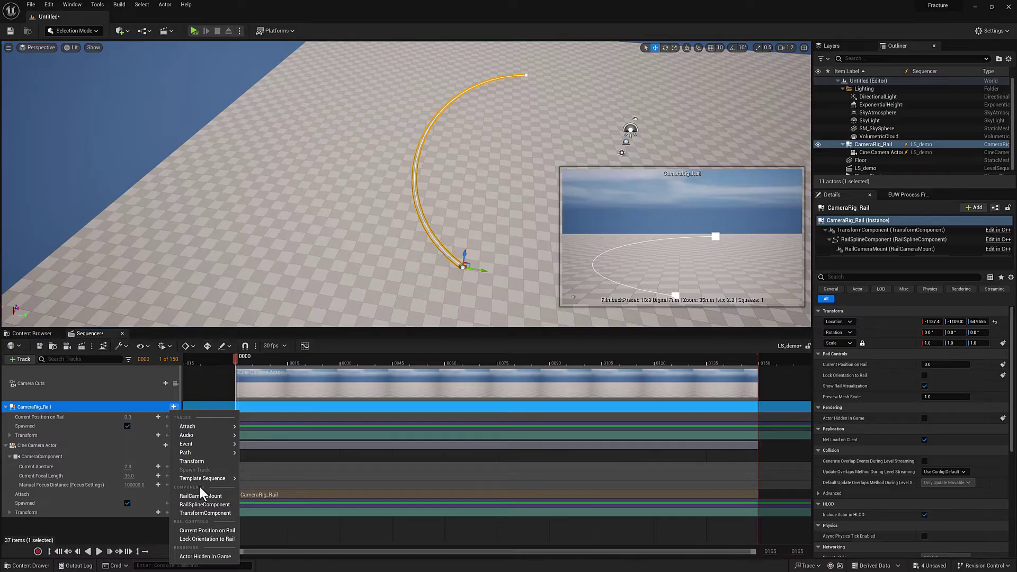
left_click(213, 536)
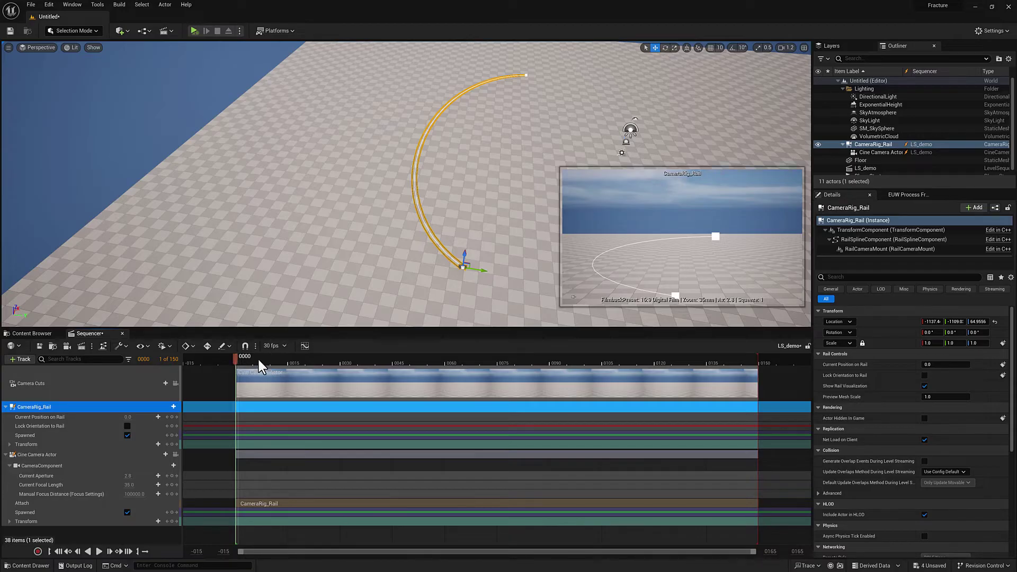
left_click_drag(259, 360, 340, 362)
Key Current Position on Rail to 1.0 at frame 149 and scrub back to preview the move.
left_click(58, 552)
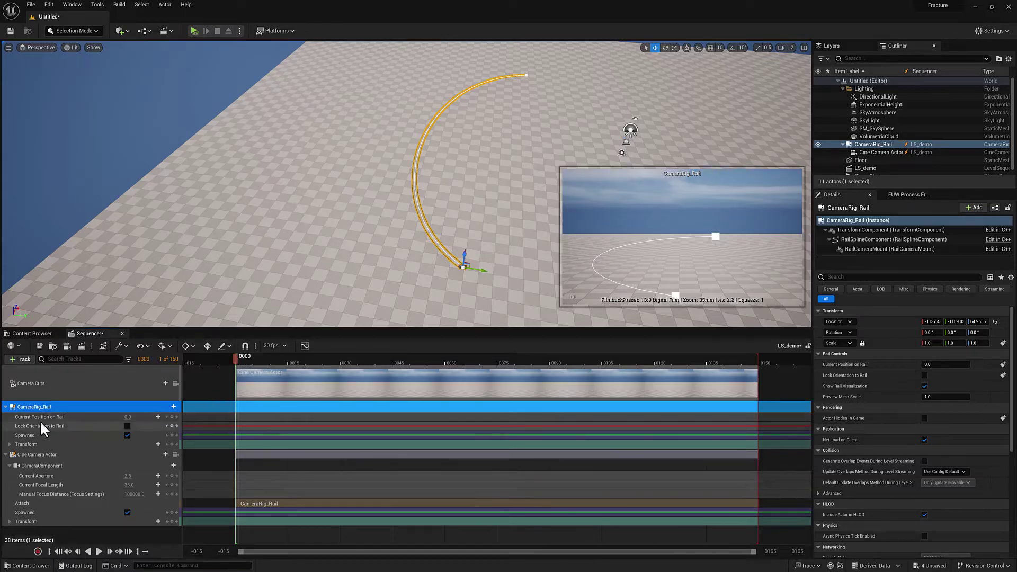
left_click(130, 552)
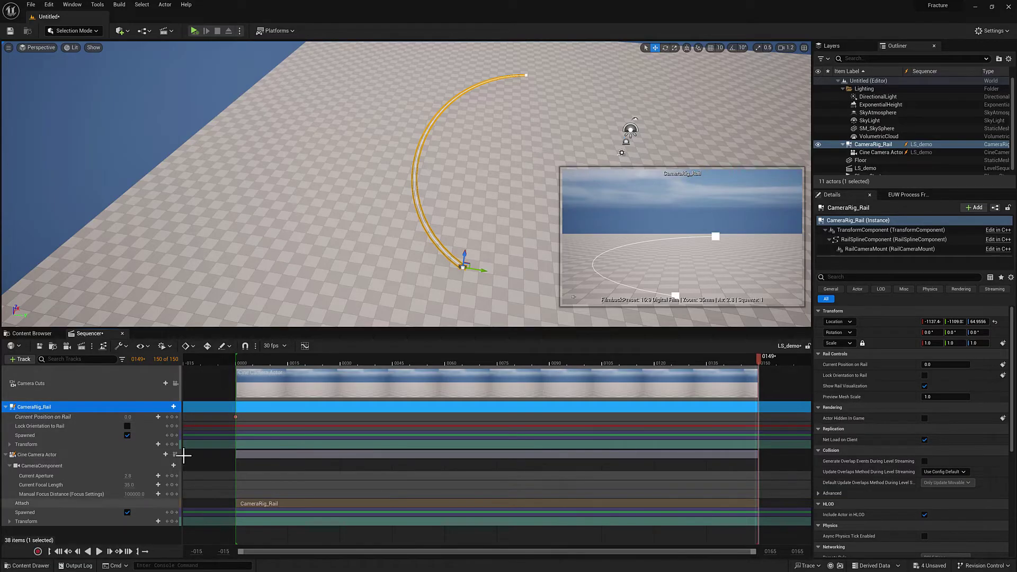
left_click(127, 417)
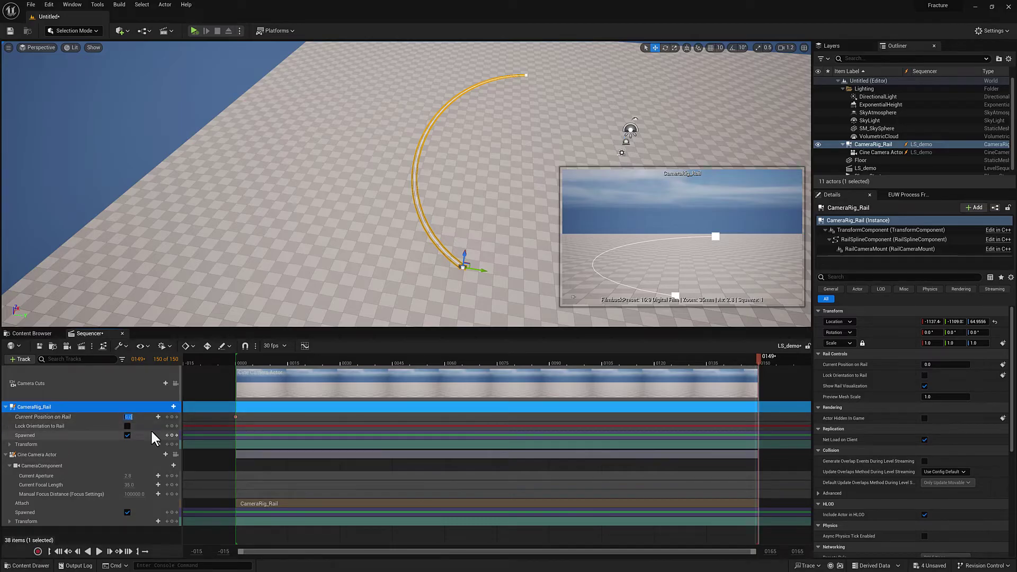
type("1")
key("Return")
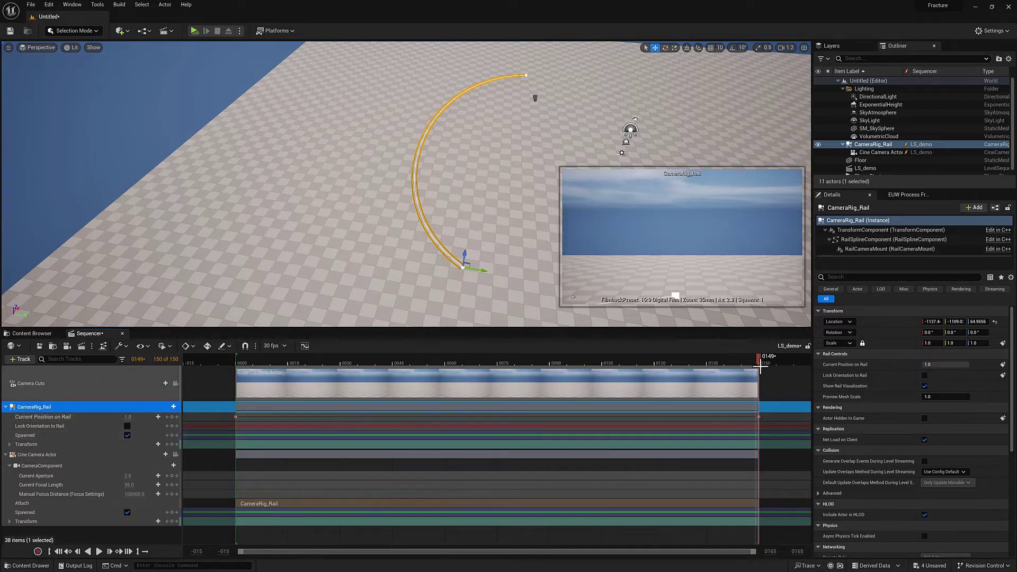
left_click_drag(758, 358, 486, 395)
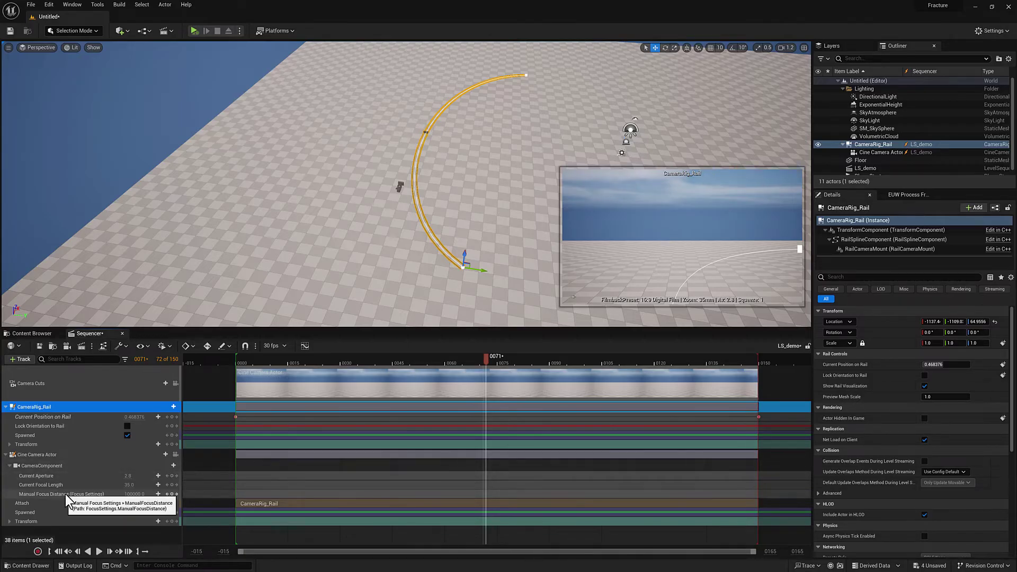
left_click(21, 454)
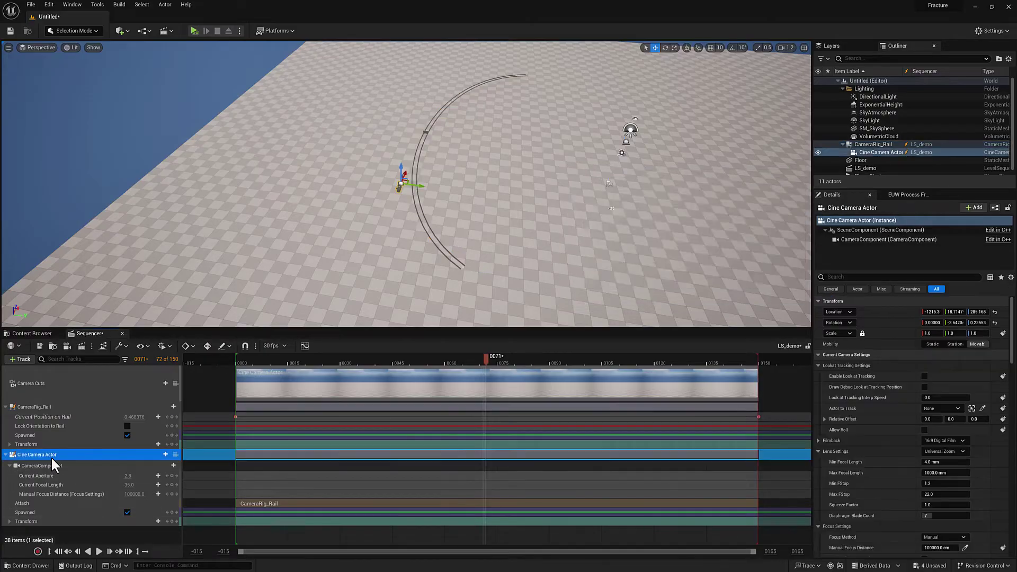
Reset the camera's Transform Location X, Y and Z to 0 in Sequencer.
left_click(9, 522)
left_click(12, 514)
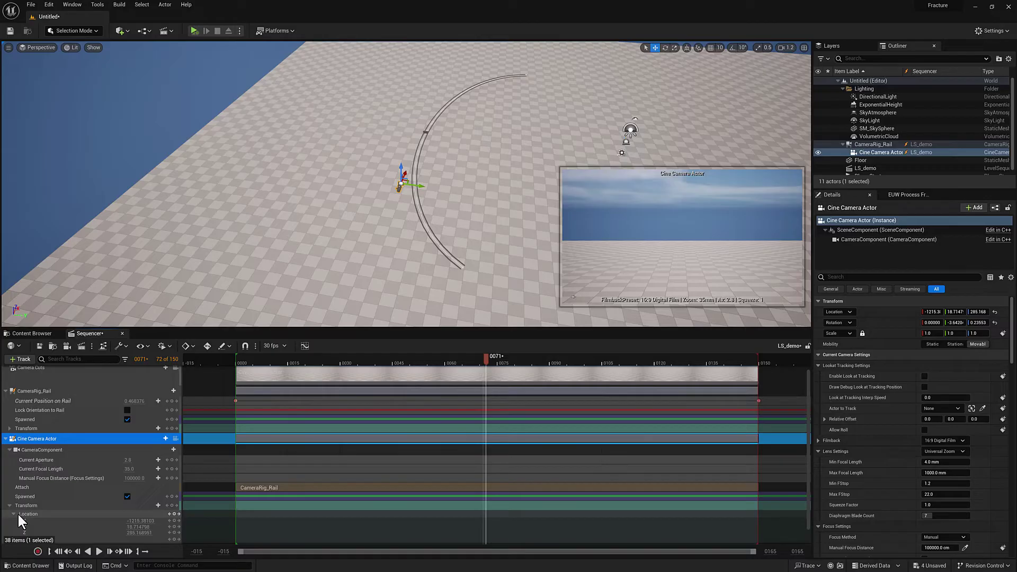
scroll(18, 512, "down", 1)
left_click(142, 503)
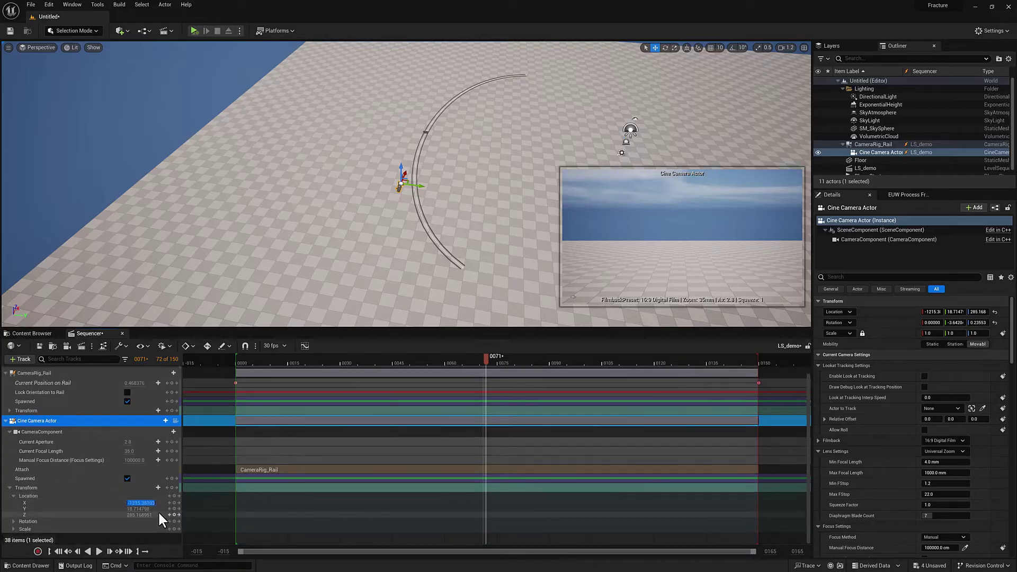
type("0")
key("Return")
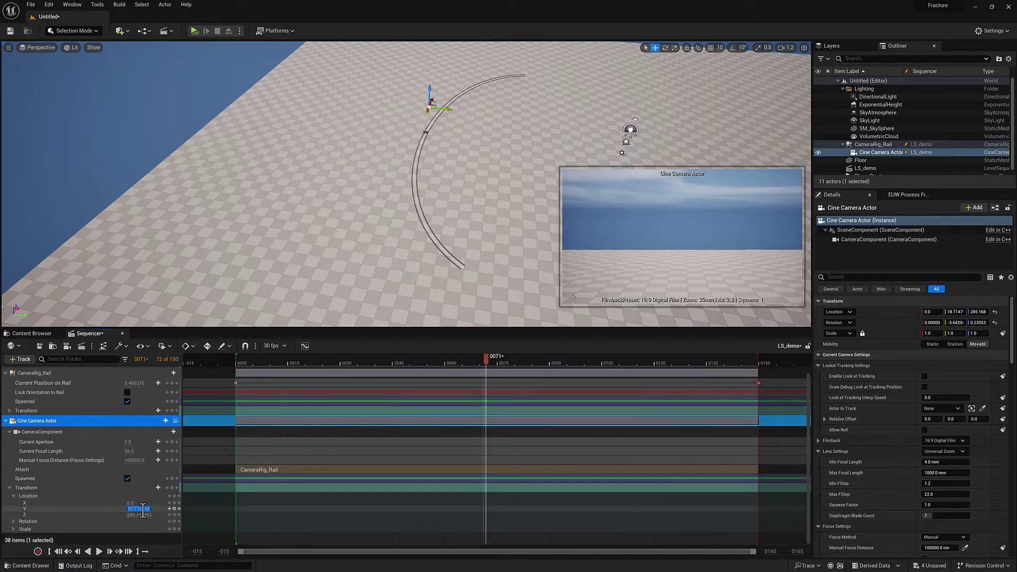
type("0")
key("Return")
left_click(151, 514)
type("0")
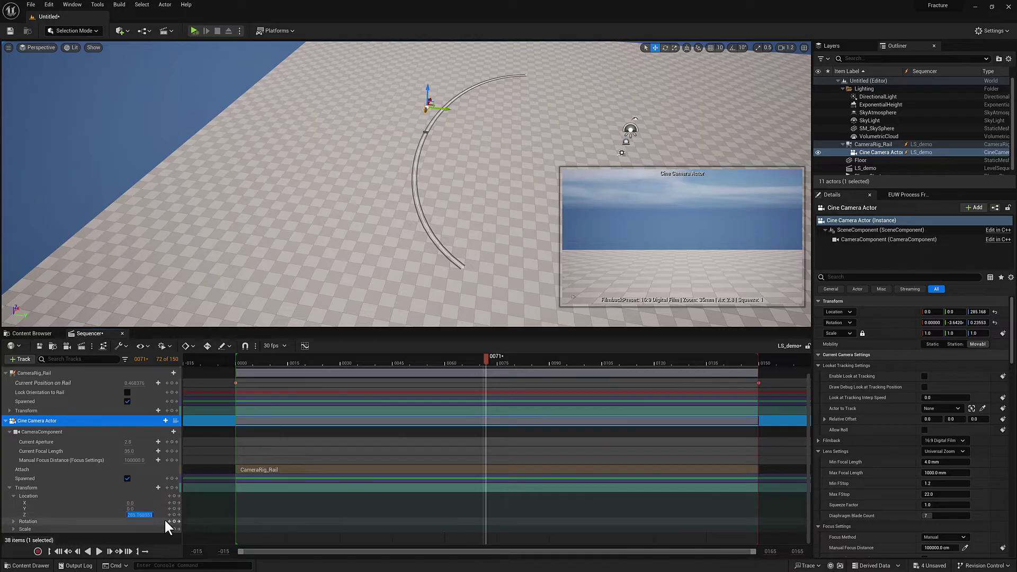
key("Return")
Raise the cine camera to Location Z 149 above the rail.
left_click_drag(396, 206, 382, 122, "alt")
left_click_drag(419, 191, 375, 216, "alt")
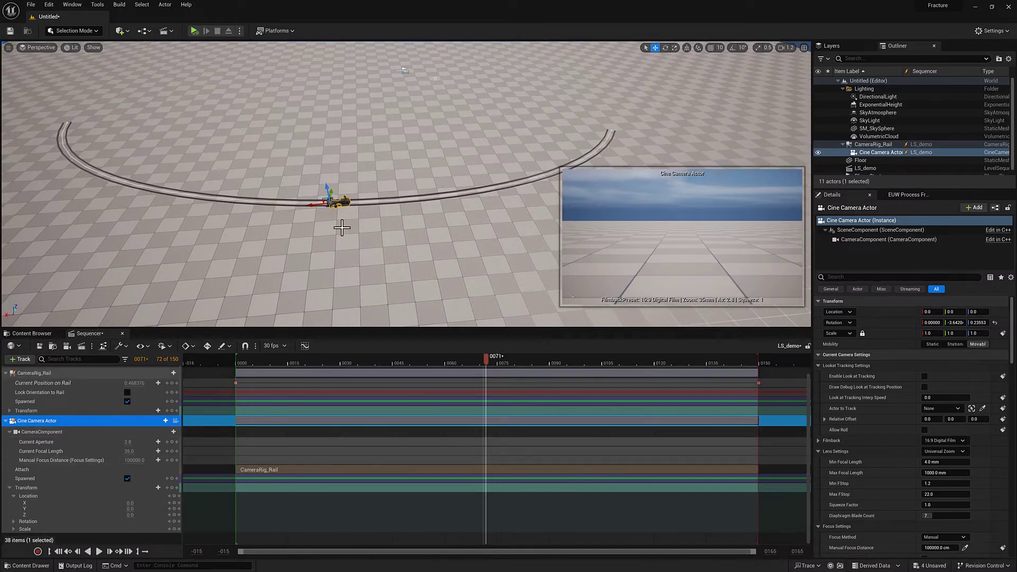
mouse_move(297, 236)
left_mouse_down("alt")
mouse_move(297, 213)
mouse_move(297, 241)
left_mouse_up("alt")
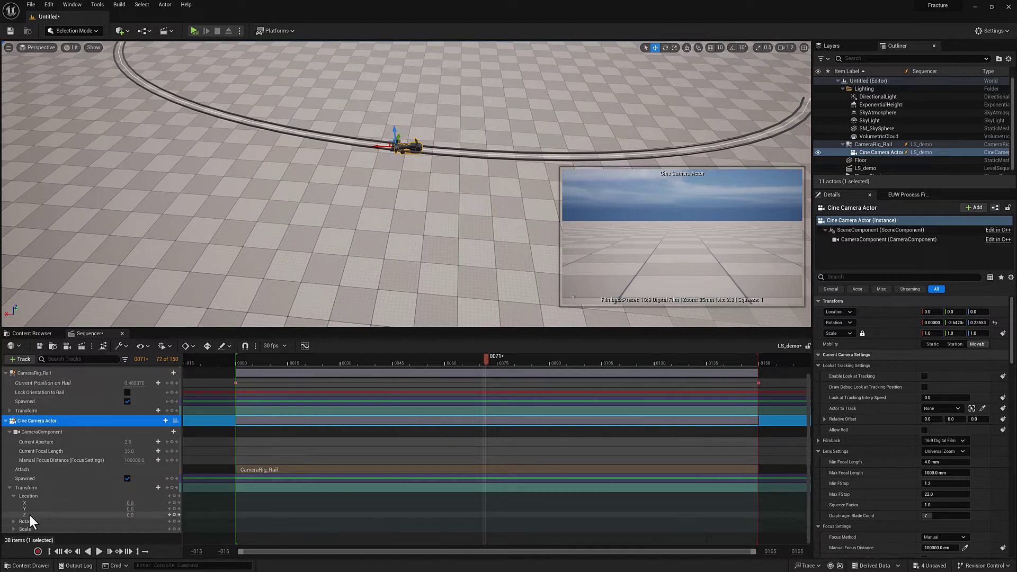
left_click_drag(130, 515, 371, 176)
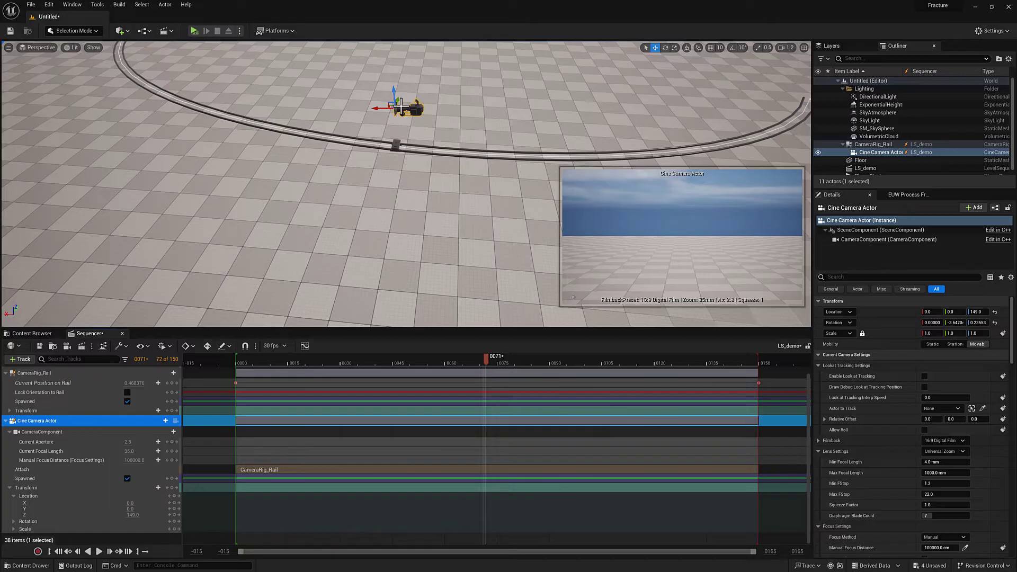
Set the camera's Rotation Pitch and Yaw to 0.
left_click(13, 522)
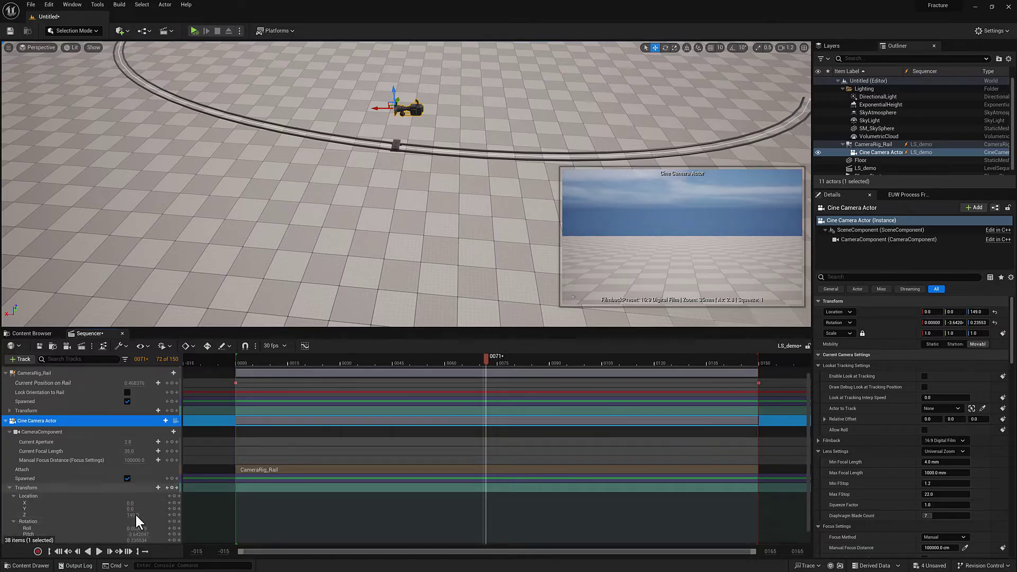
left_click(139, 516)
type("0")
key("Return")
left_click(135, 522)
type("0")
key("Return")
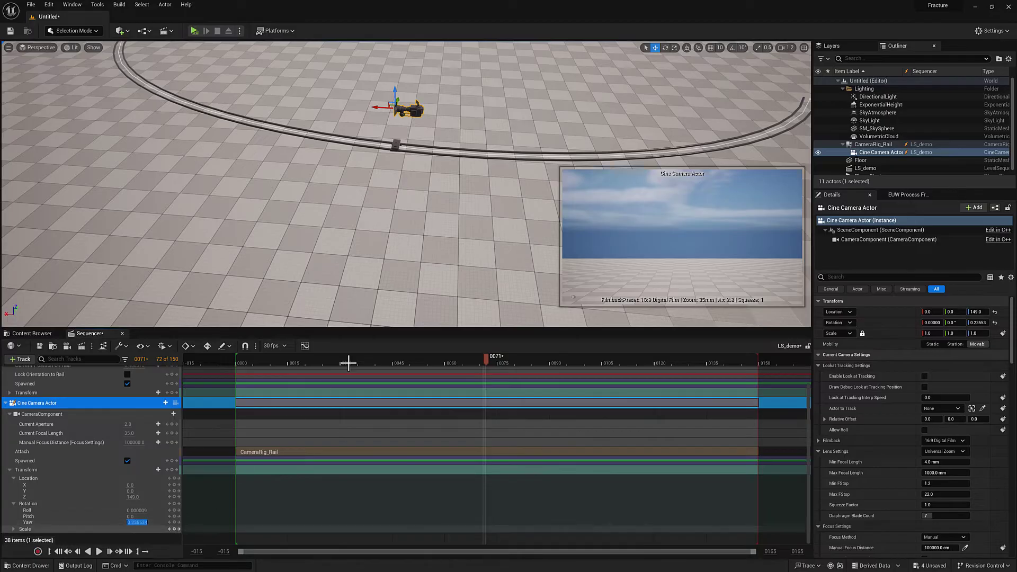
From an overhead view, scrub forward and back to watch the camera reach position 0.746761 at frame 100.
right_click_drag(418, 256, 417, 255)
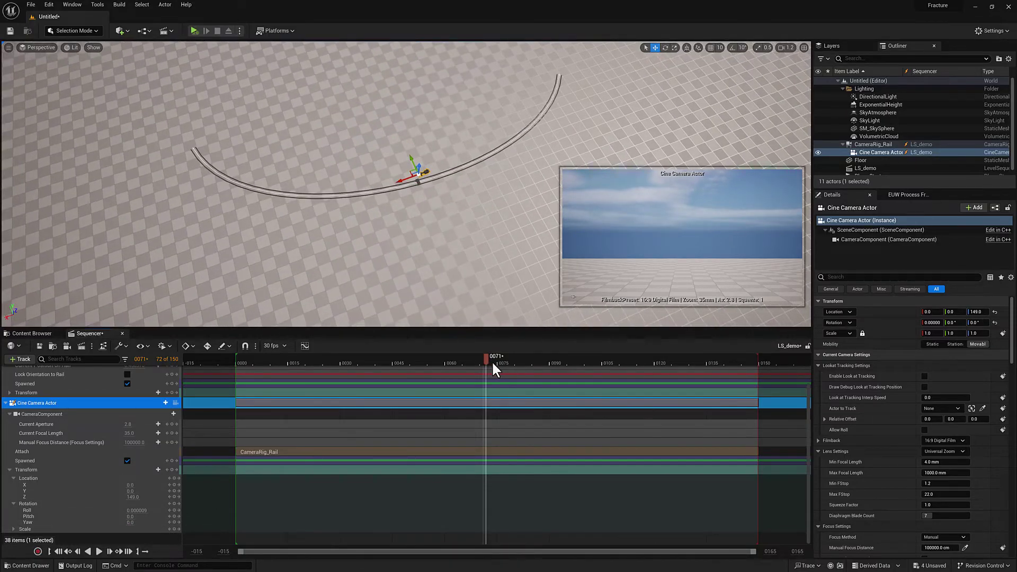
mouse_move(492, 364)
left_mouse_down()
mouse_move(682, 376)
mouse_move(483, 371)
left_mouse_up()
scroll(110, 408, "up", 3)
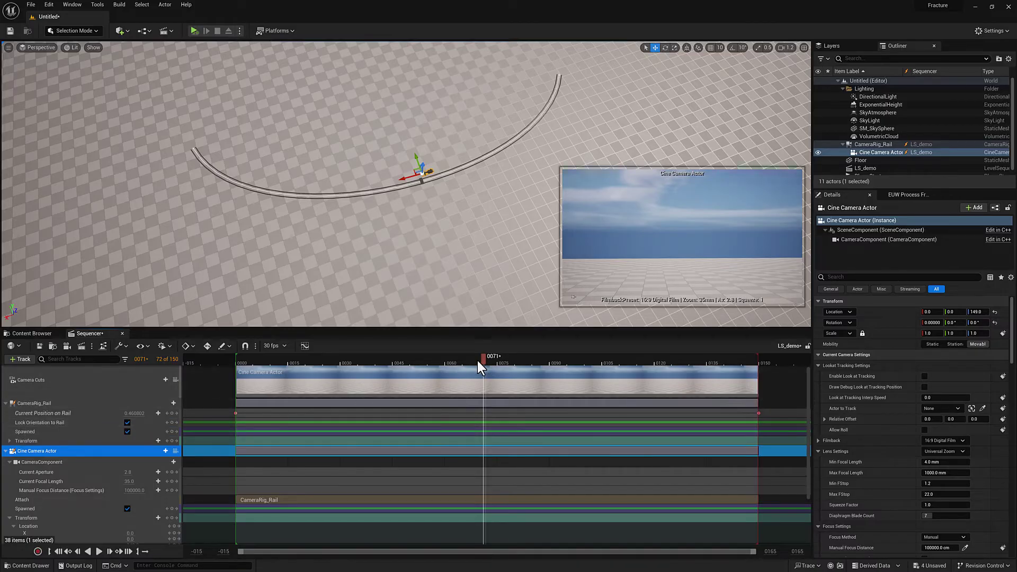
left_click_drag(478, 362, 605, 371)
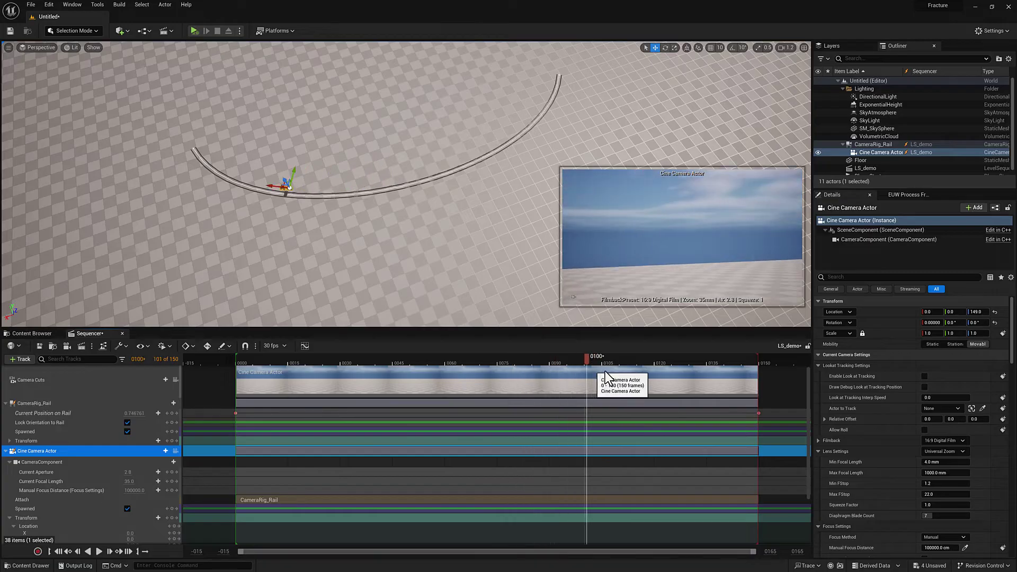
Drag SM_Pillars_Circle from the Environment folder into the level.
left_click(32, 334)
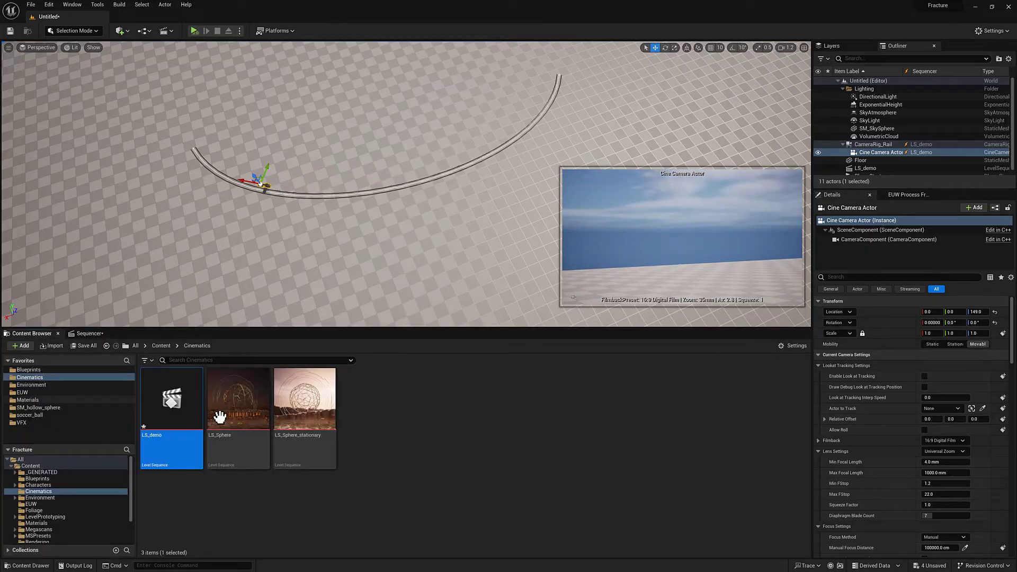
left_click(35, 384)
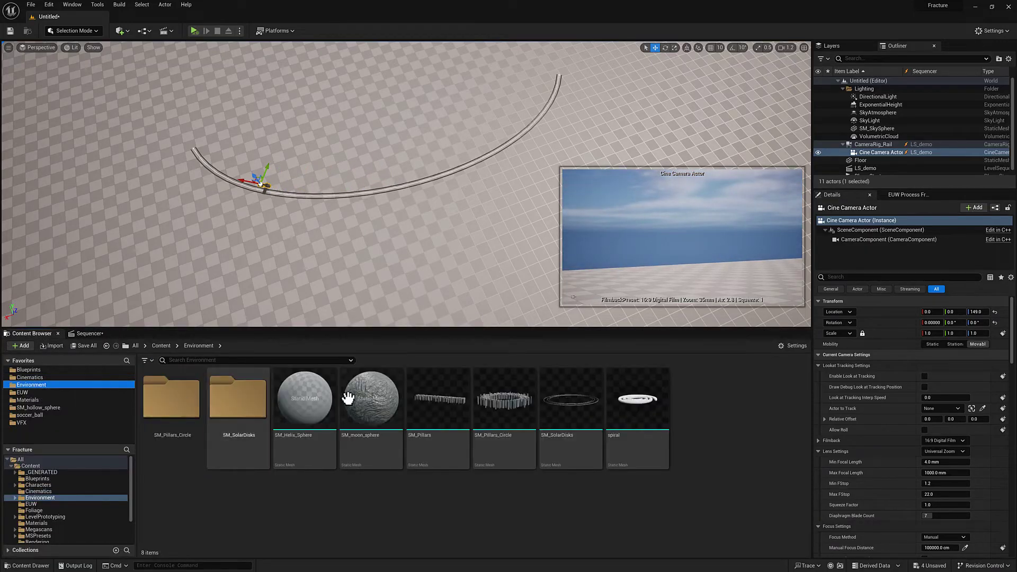
left_click_drag(504, 400, 377, 66)
Scale the pillar ring down to about 0.373 and move it beside the rail along Y.
scroll(371, 106, "down", 5)
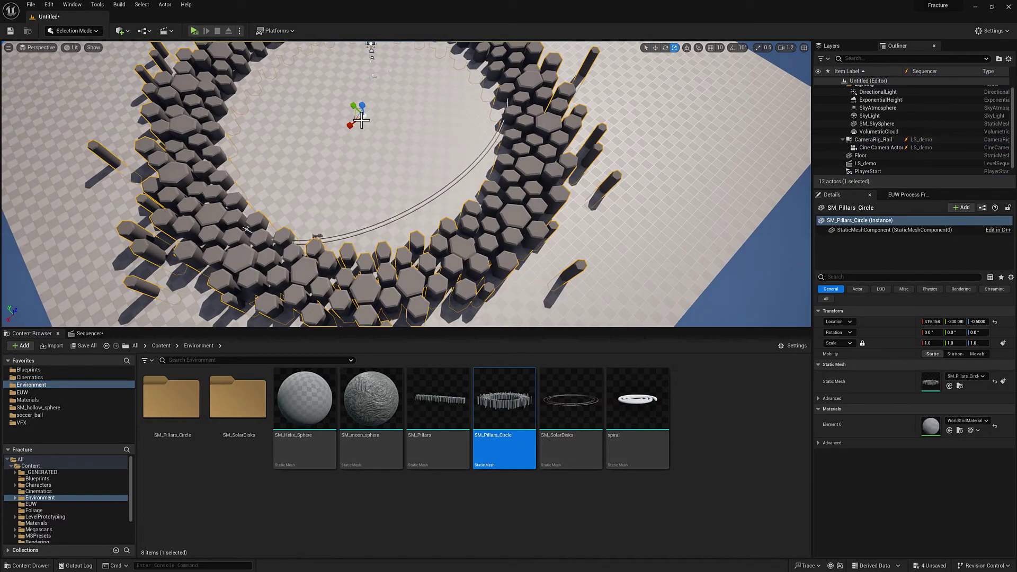
left_click_drag(365, 116, 346, 146)
key("w")
left_click_drag(354, 106, 311, 63)
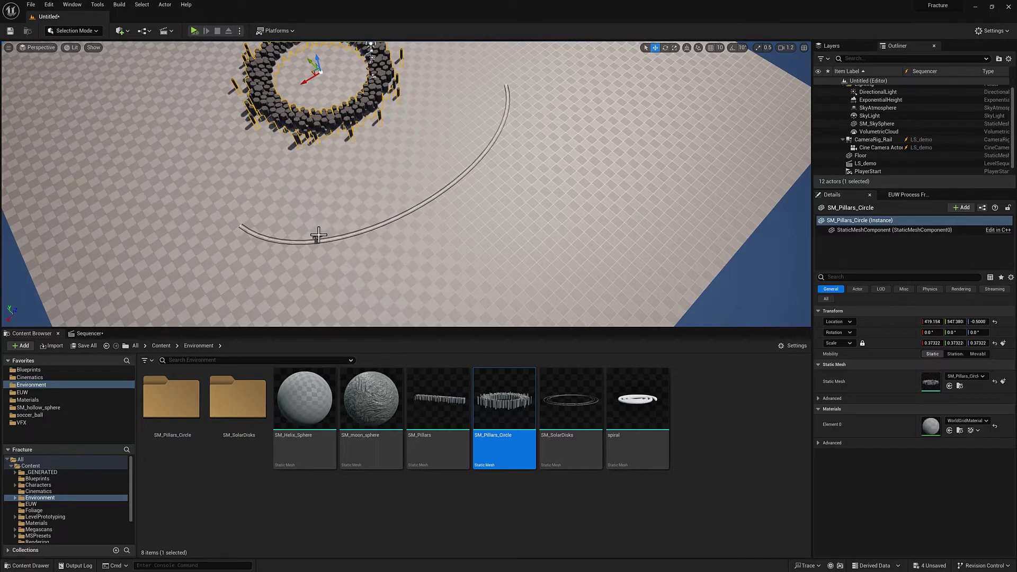
Enable Look at Tracking on the rail camera with SM_Pillars_Circle as the Actor to Track.
left_click(317, 238)
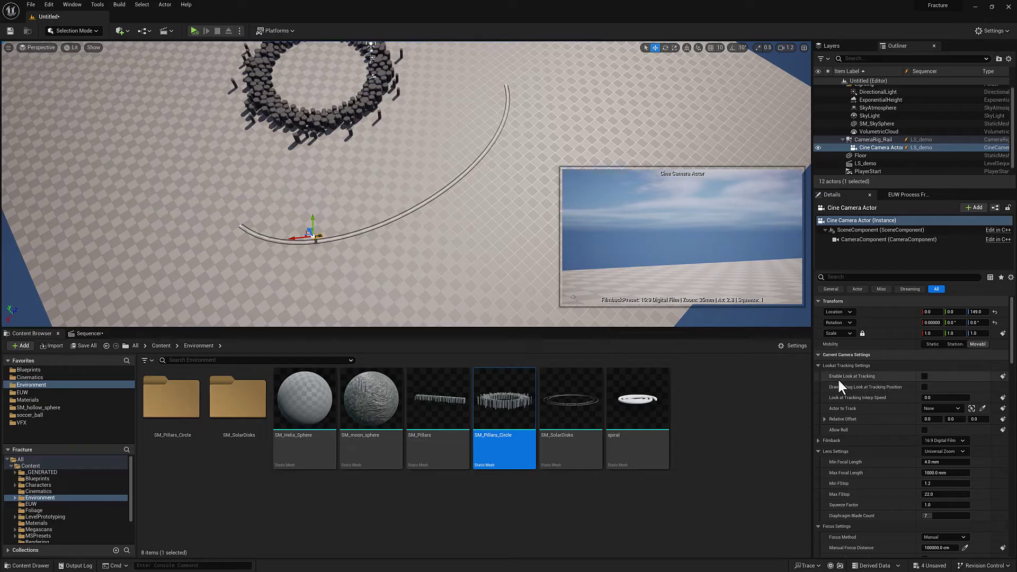
left_click(925, 376)
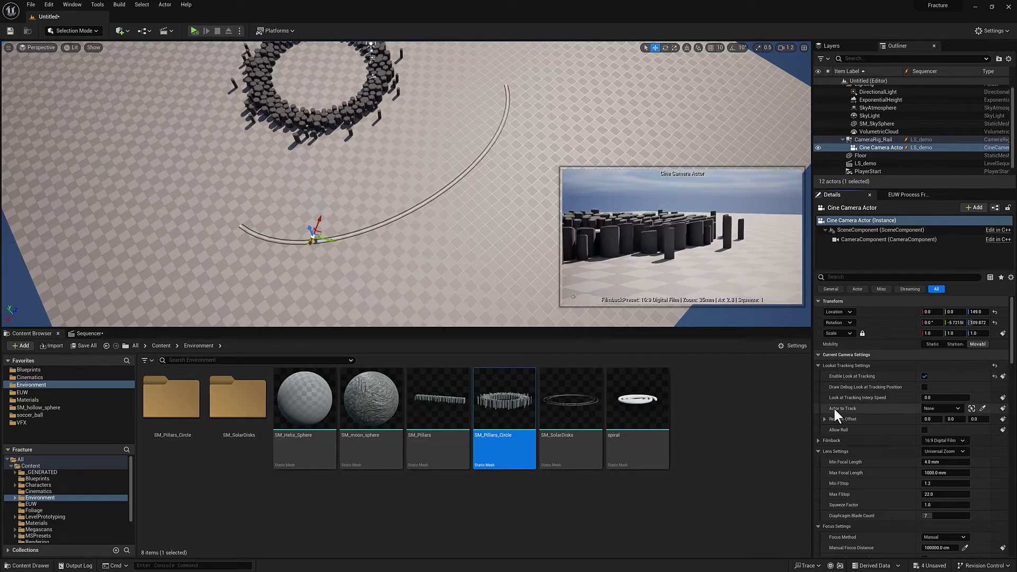
left_click(984, 408)
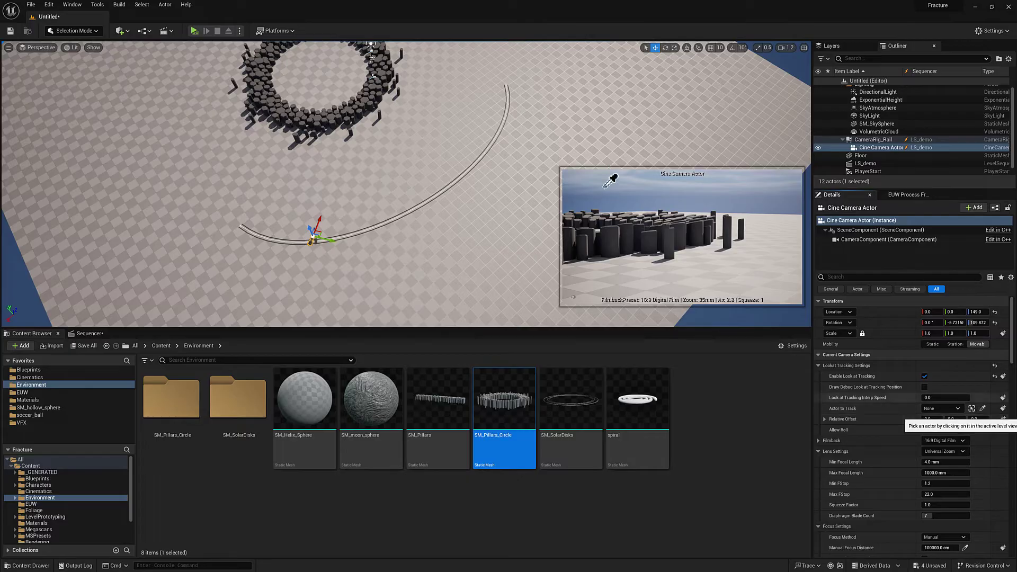
left_click(374, 130)
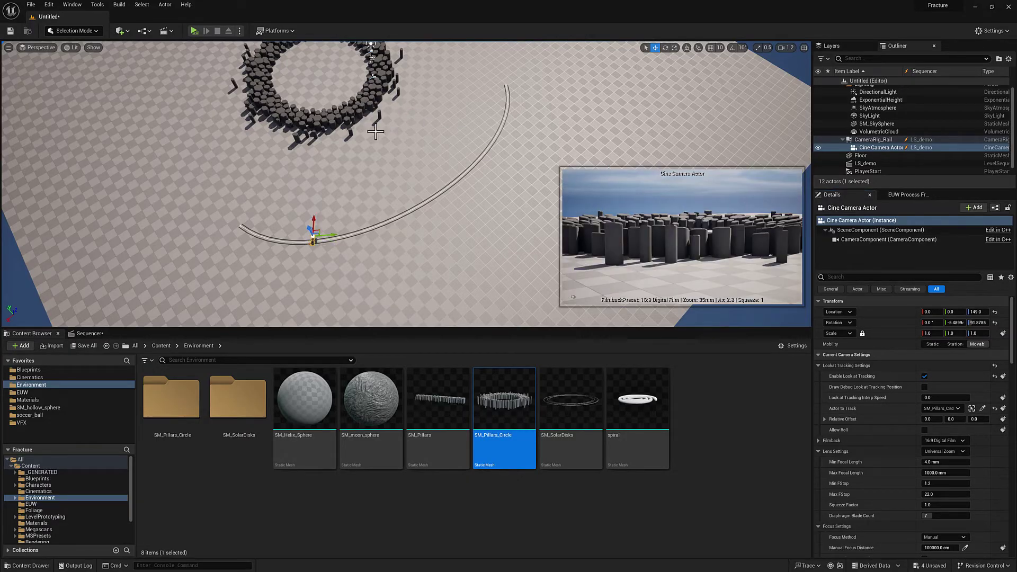
left_click(87, 333)
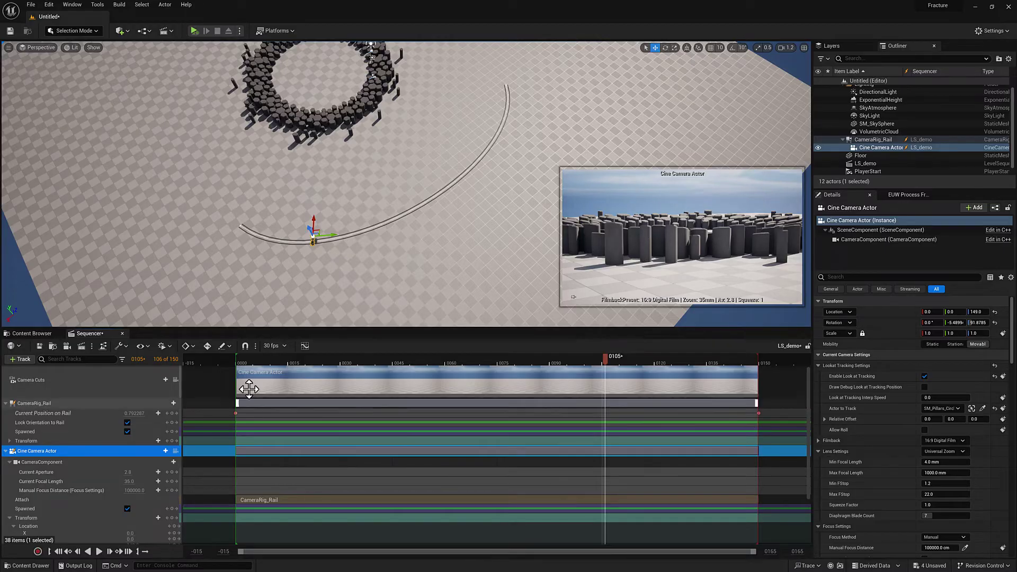
Scrub the sequence from the start to check the pillar-aimed camera move, then open the Curve Editor.
left_click_drag(243, 358, 732, 378)
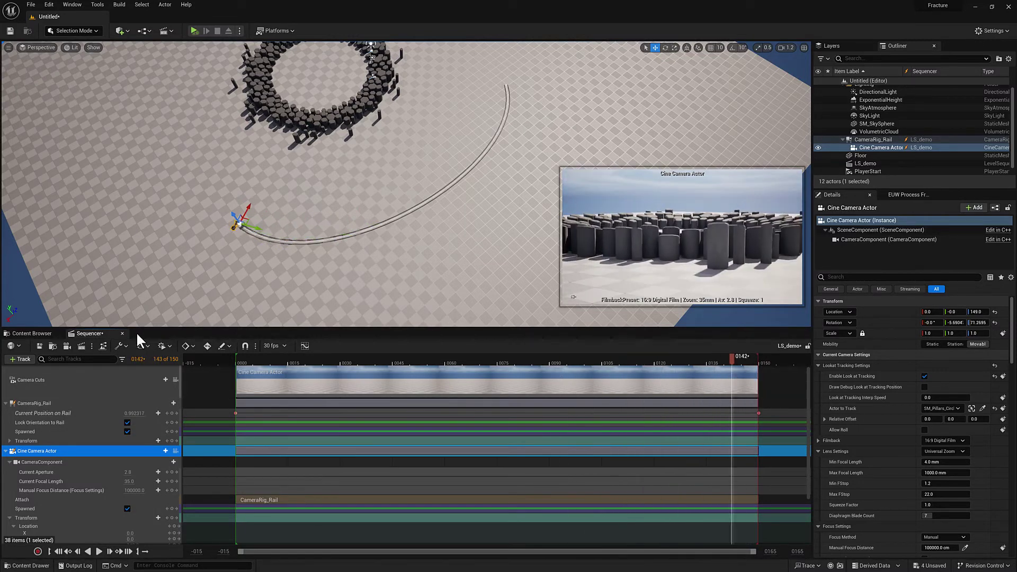
left_click(305, 346)
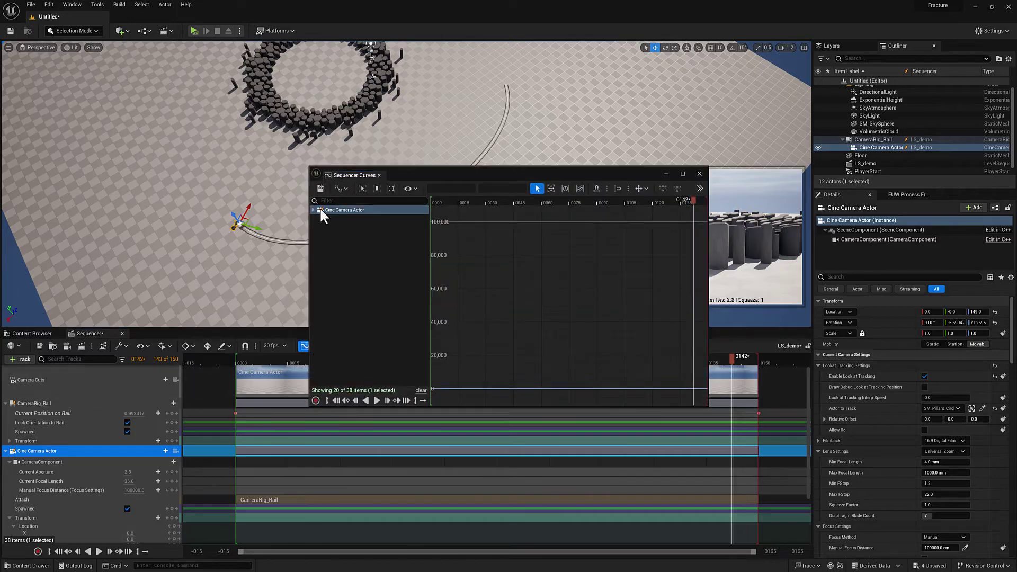
Show CameraRig_Rail's Current Position on Rail curve in Normalized View Mode and reposition the curves window.
left_click(33, 403)
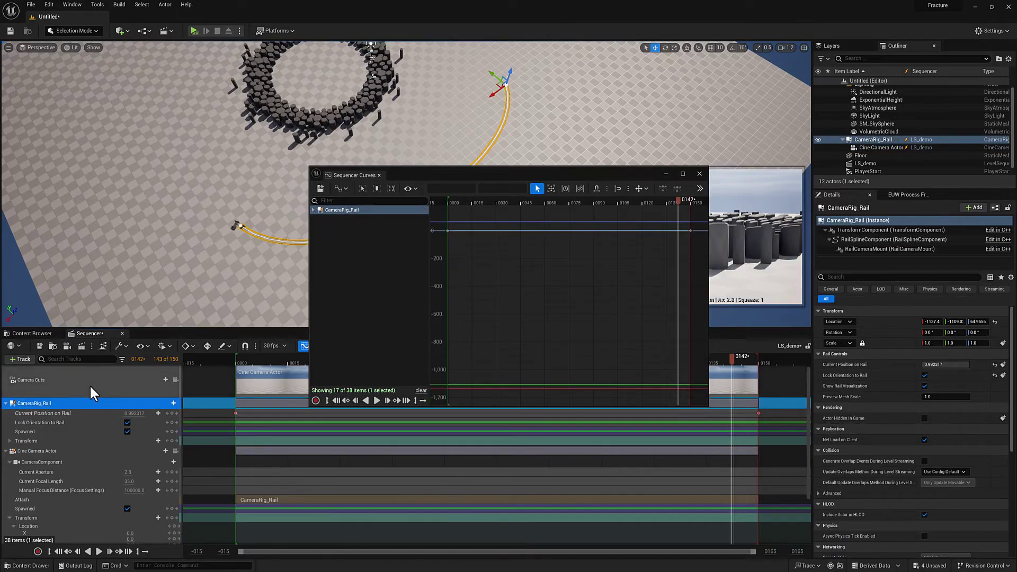
left_click(47, 421)
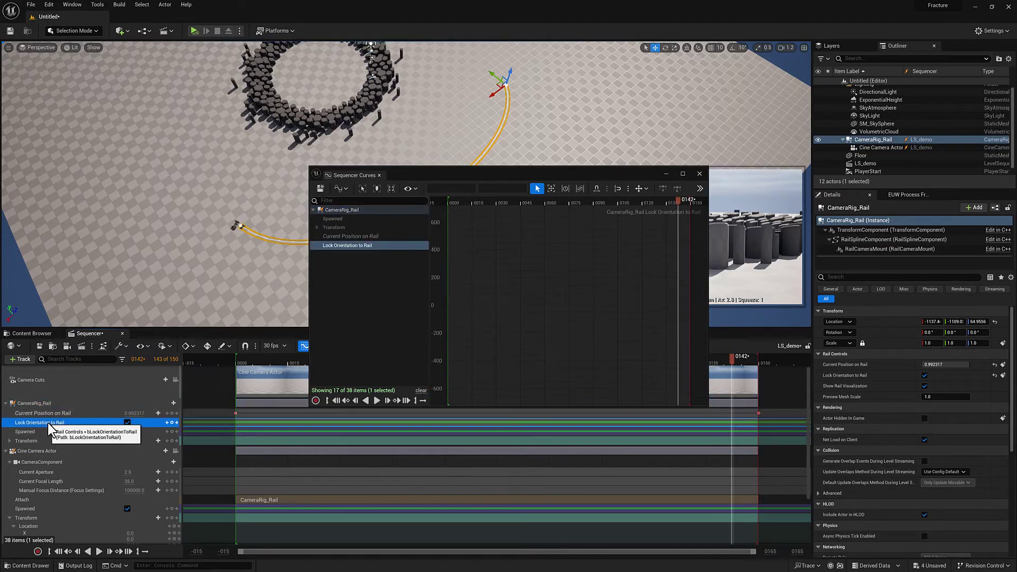
left_click(34, 414)
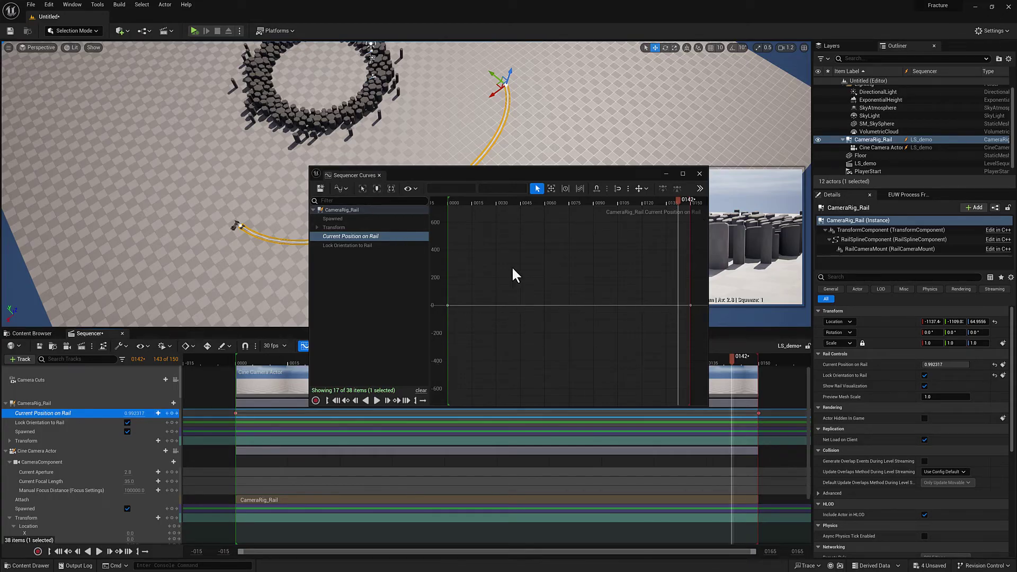
left_click(341, 186)
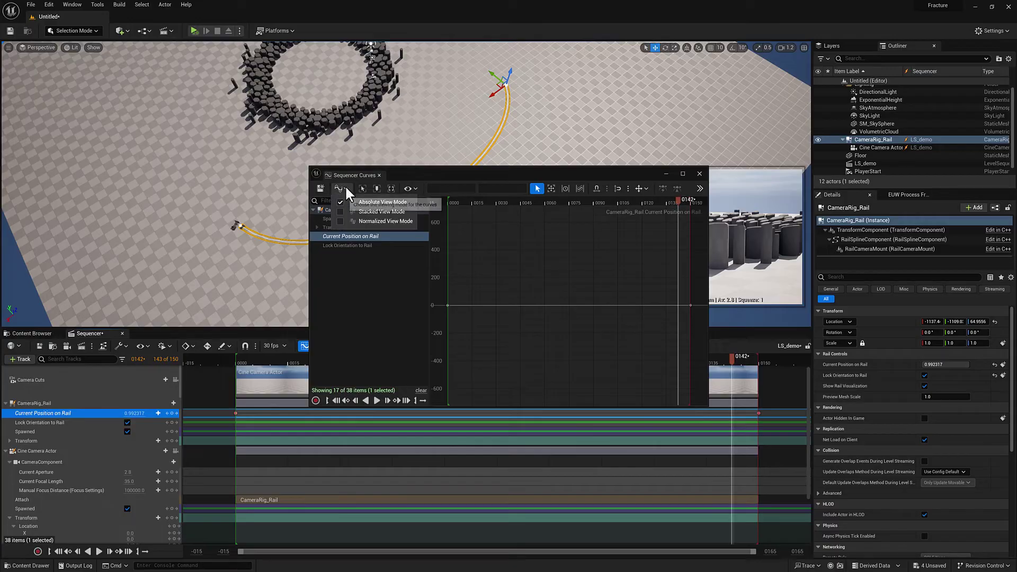
left_click(371, 221)
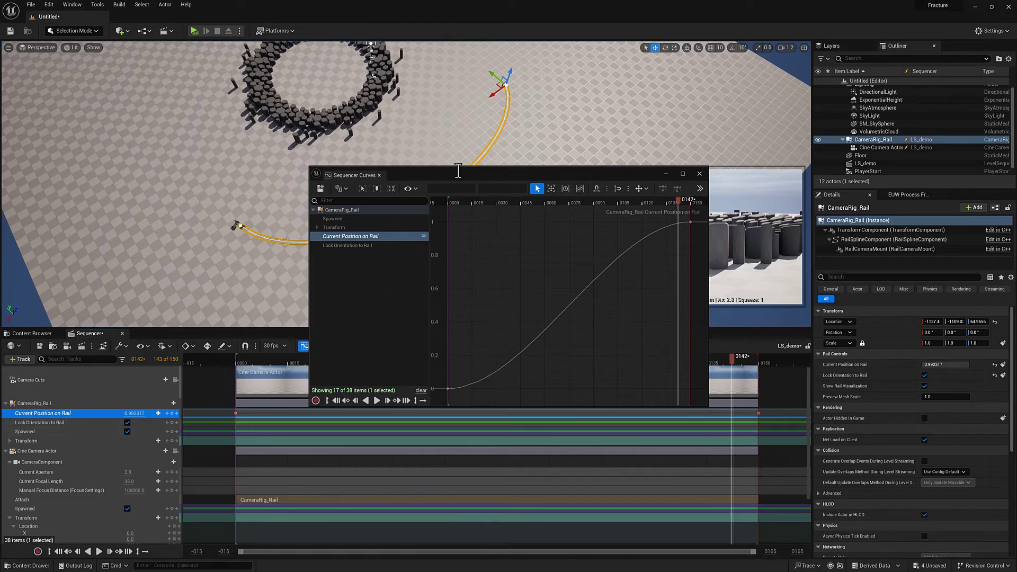
left_click_drag(457, 175, 443, 170)
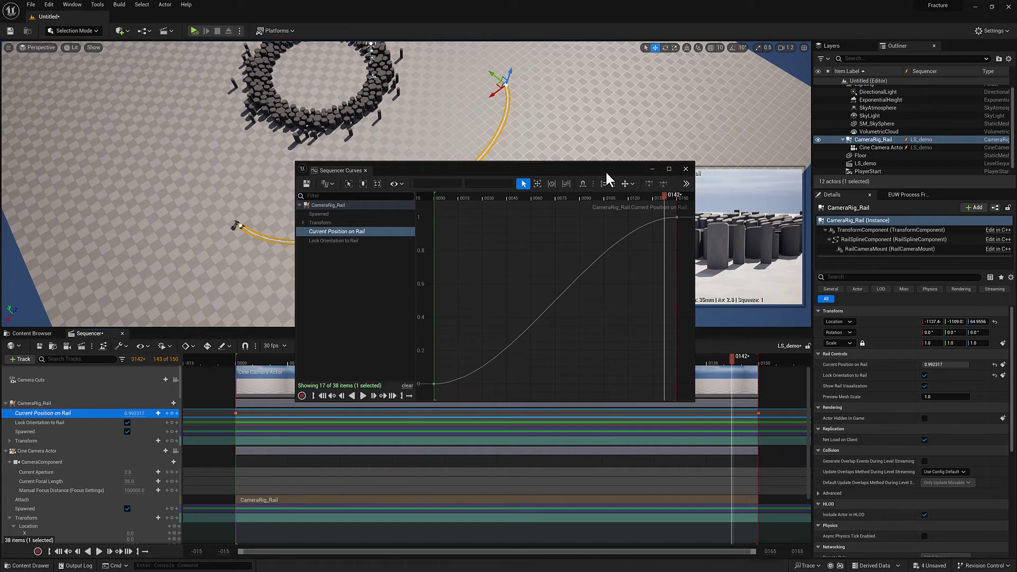
left_click_drag(605, 170, 595, 173)
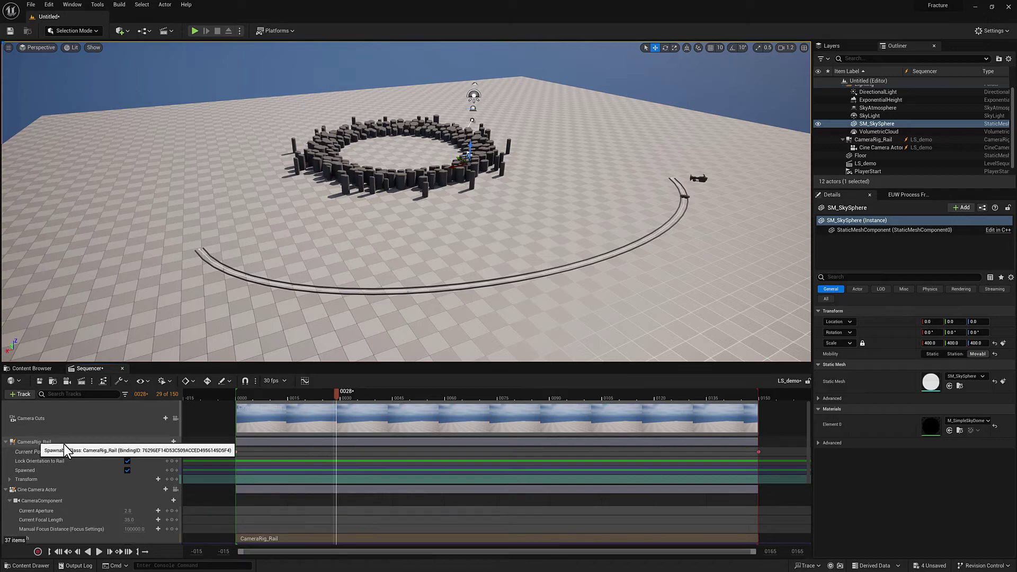
left_click(66, 445)
right_click(63, 440)
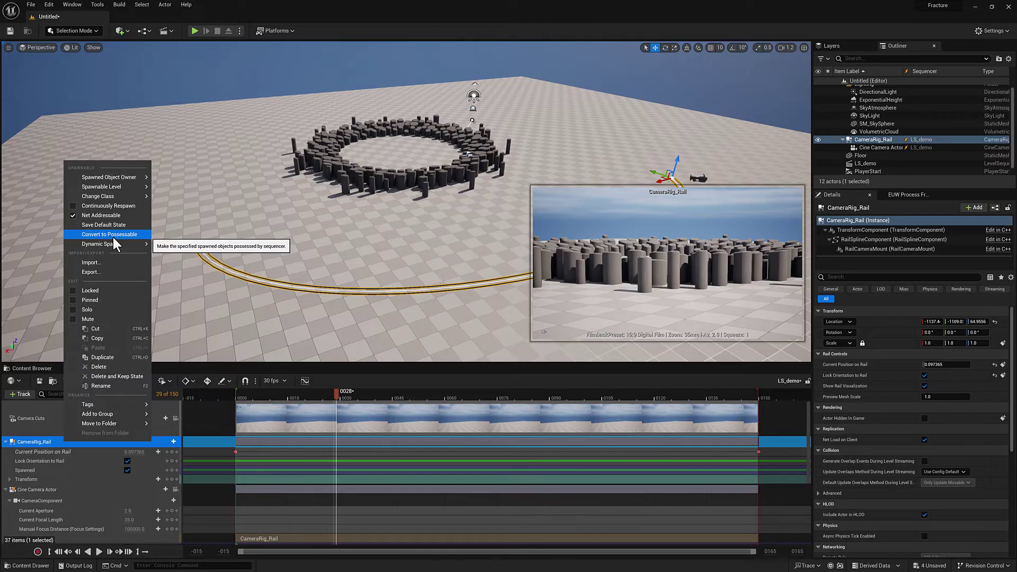
mouse_move(101, 243)
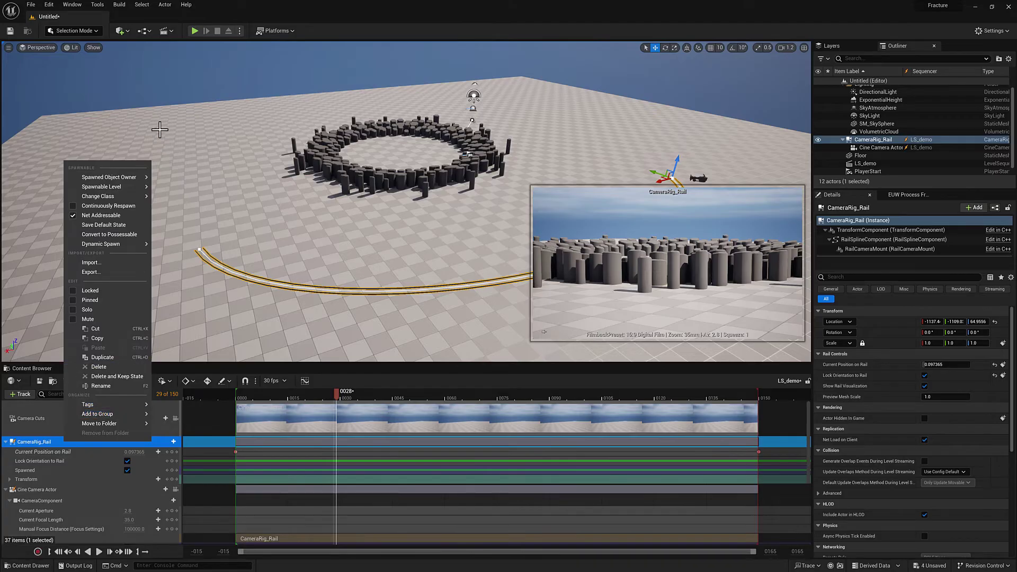
left_click(258, 369)
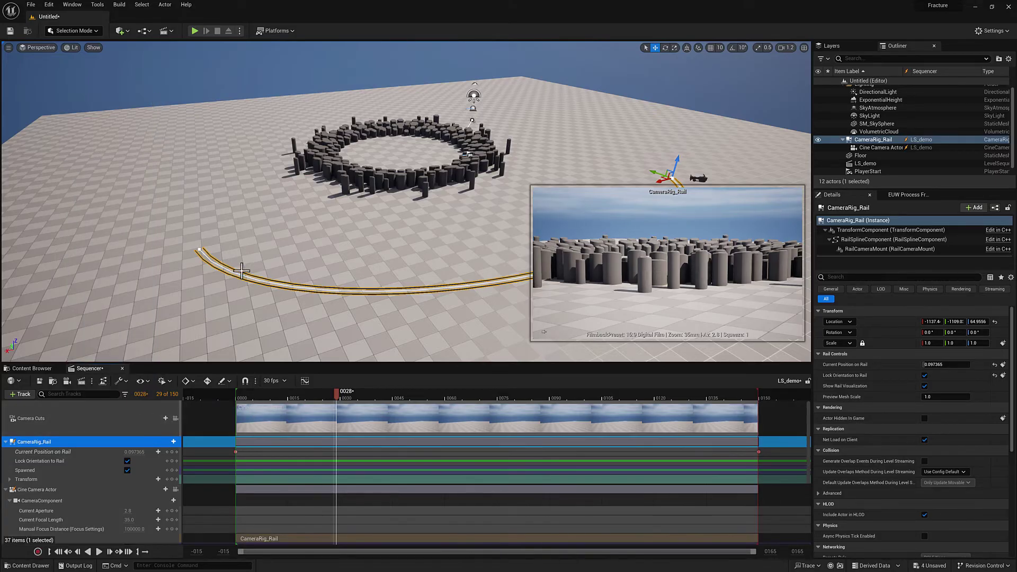
right_click(59, 440)
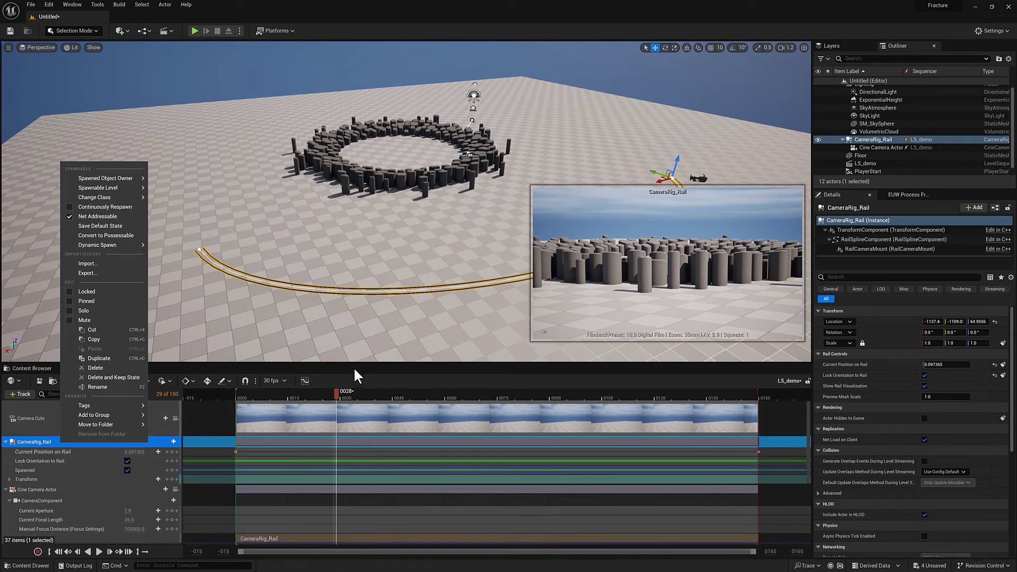
mouse_move(92, 198)
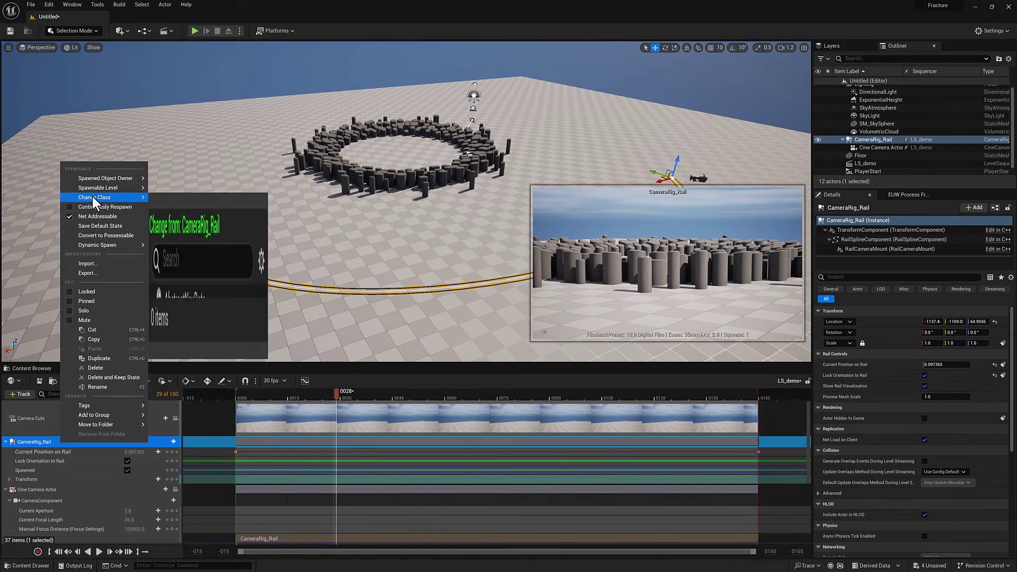
left_click(389, 368)
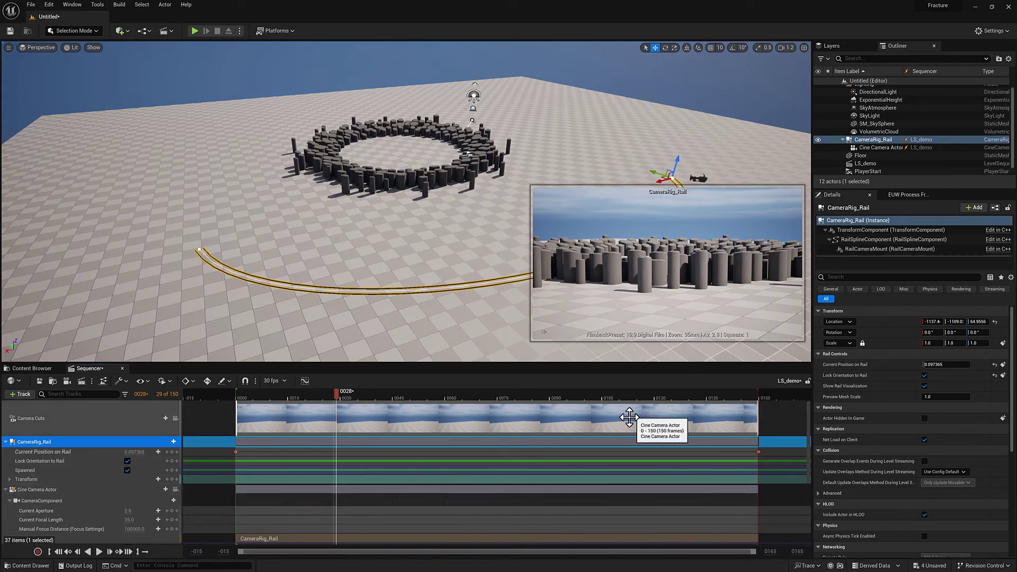
left_click_drag(341, 392, 490, 394)
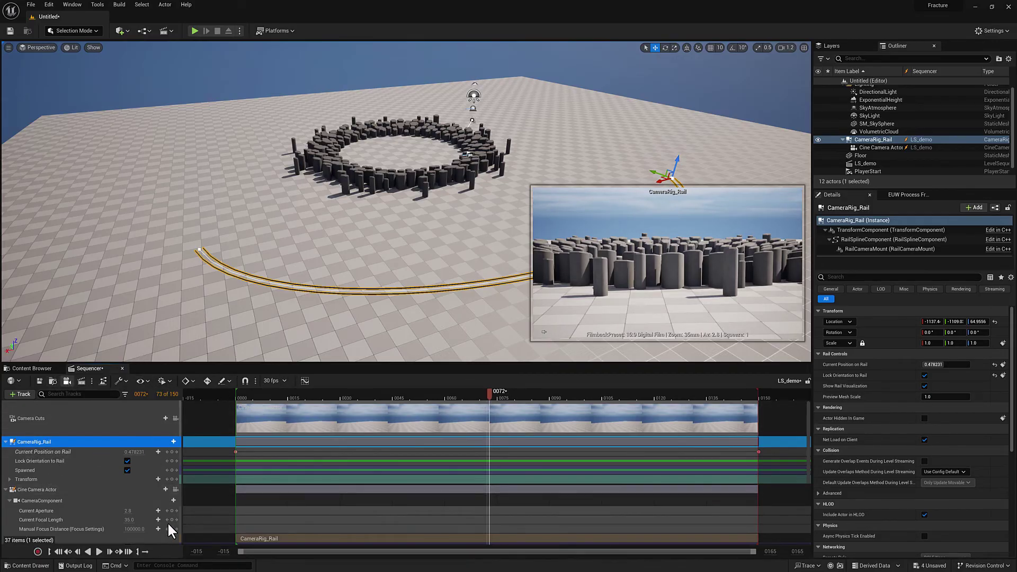
At frame 72, create a second cine camera and cut to Cine Camera Actor (2) in Camera Cuts.
left_click(67, 381)
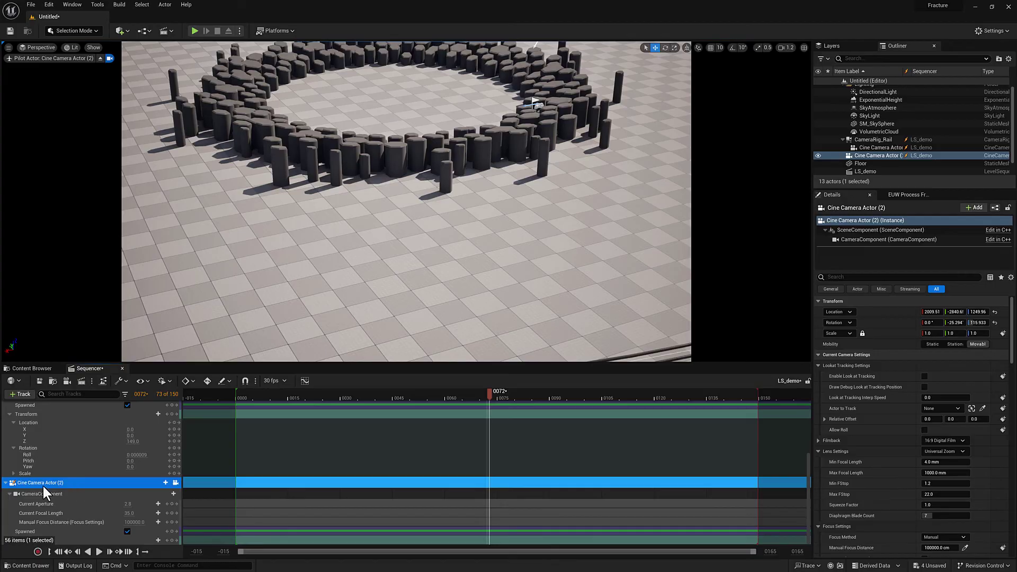
scroll(166, 454, "up", 5)
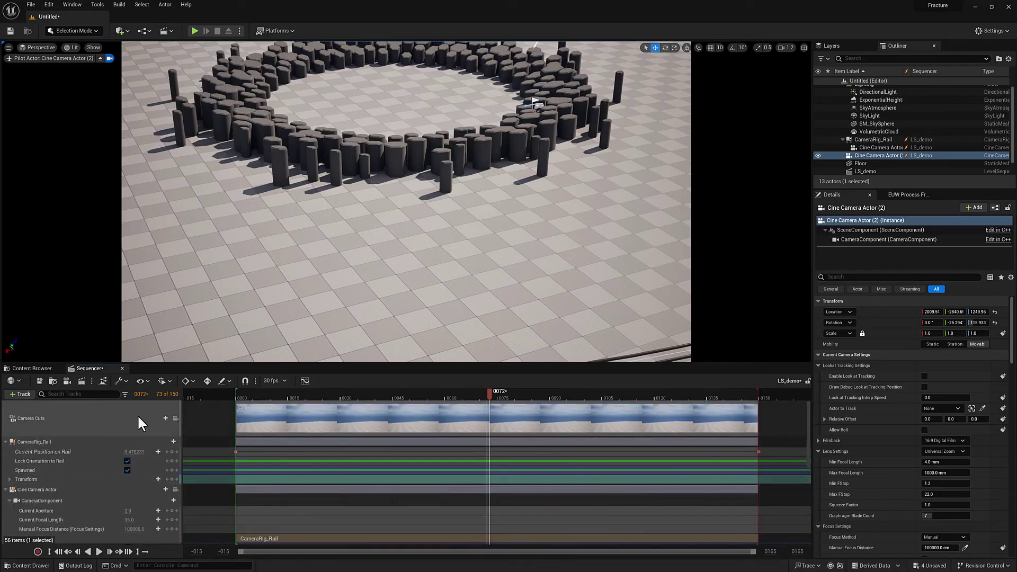
left_click(166, 418)
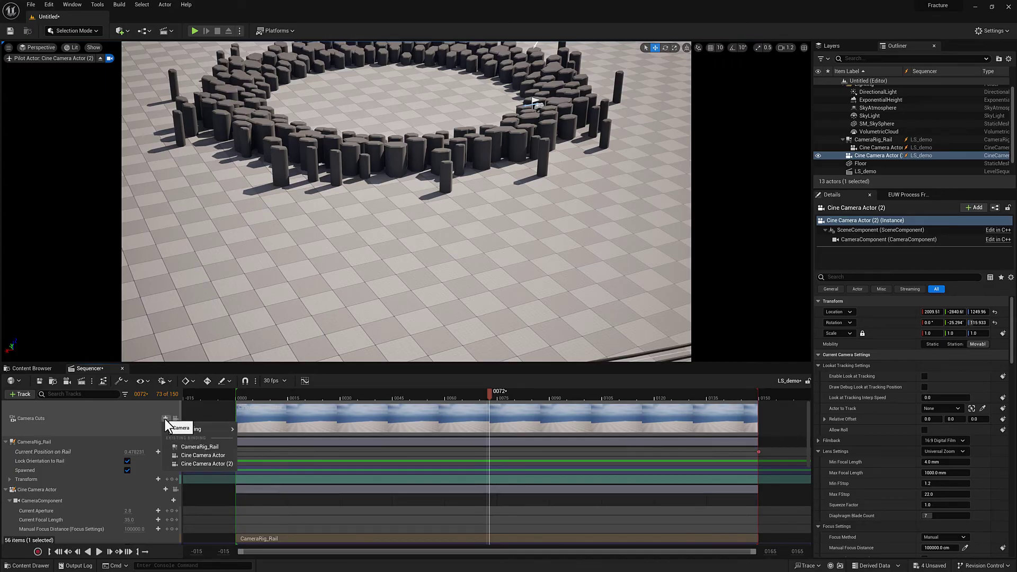
left_click(219, 463)
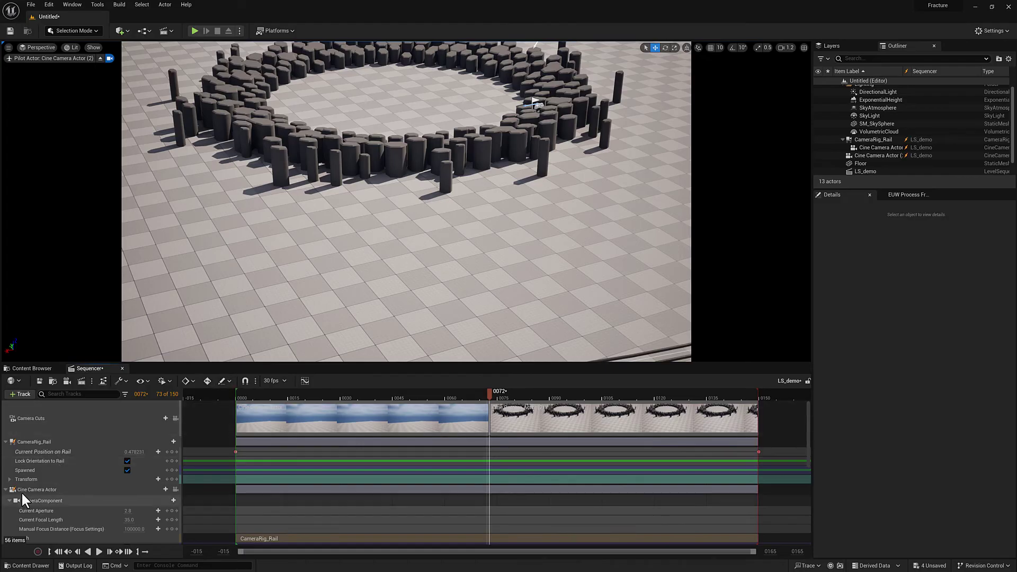
Check the camera and rail tracks, select Cine Camera Actor (2), and move to frame 91.
left_click(45, 489)
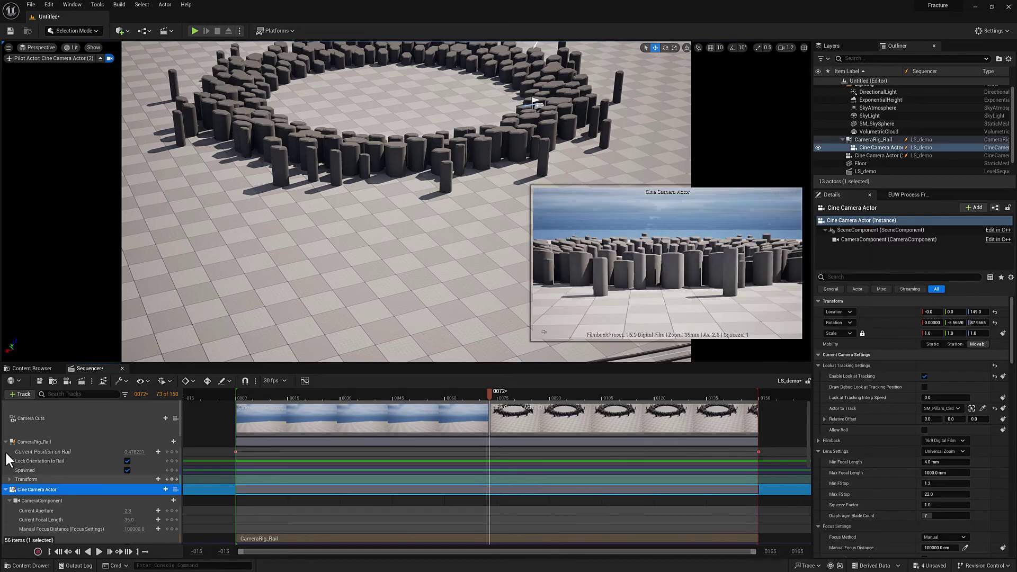
left_click(40, 442)
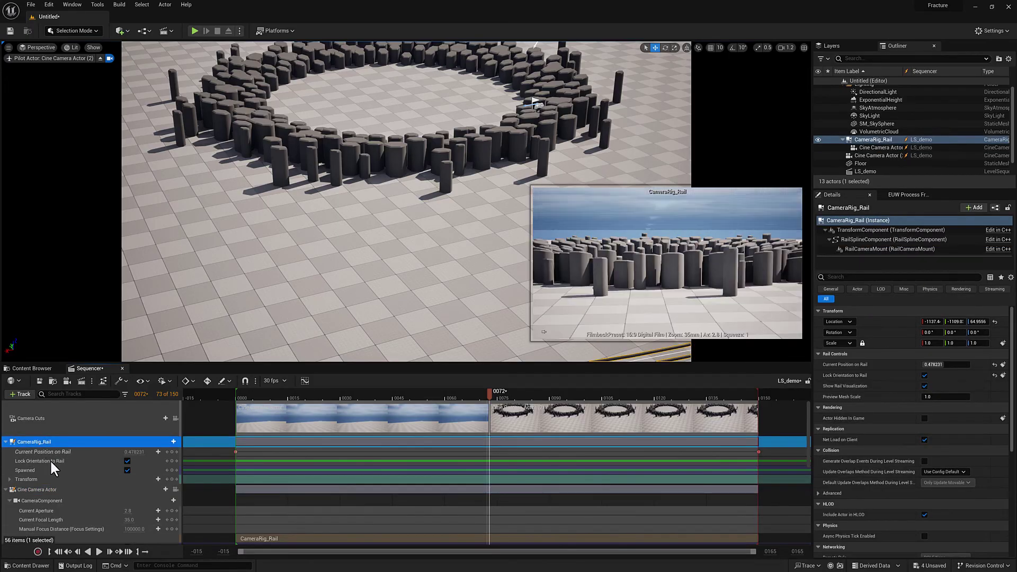
scroll(61, 486, "down", 5)
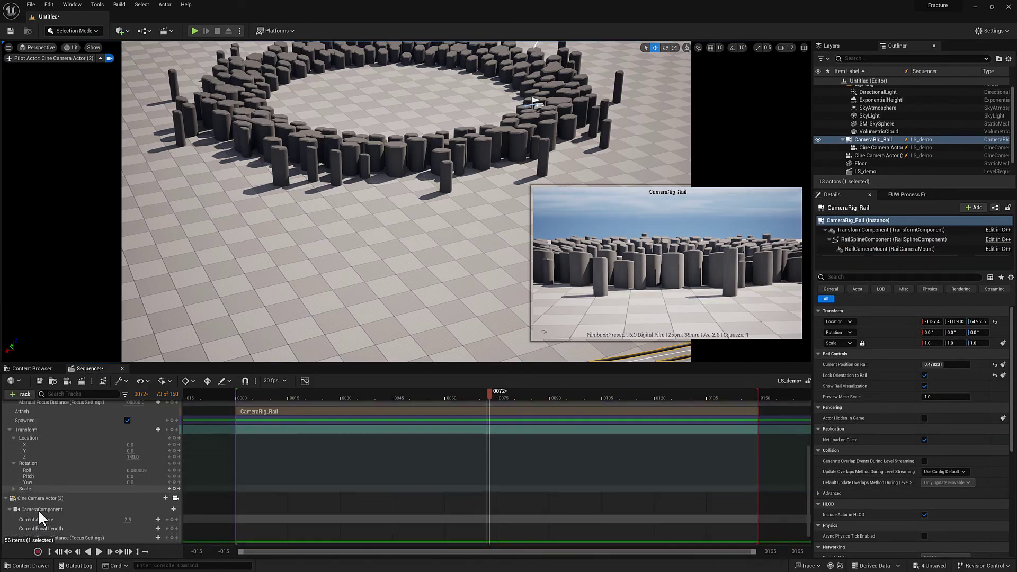
left_click(37, 498)
scroll(88, 478, "up", 3)
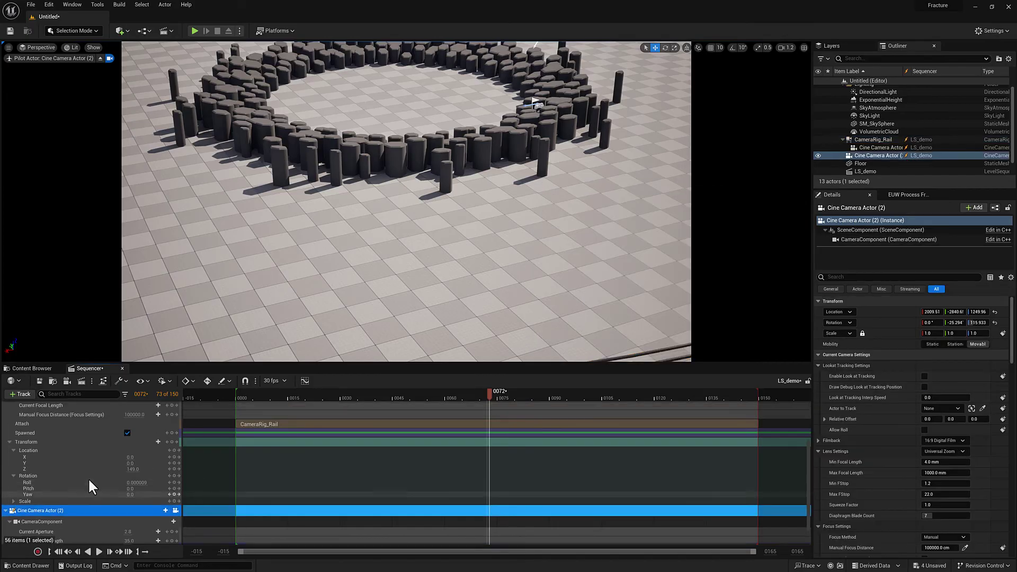
scroll(82, 514, "down", 3)
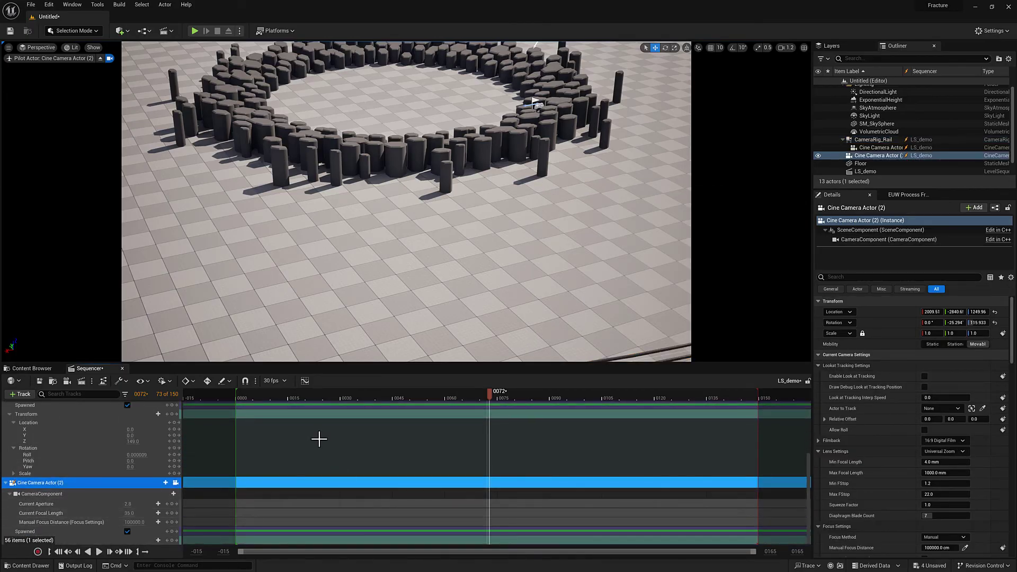
scroll(158, 495, "up", 1)
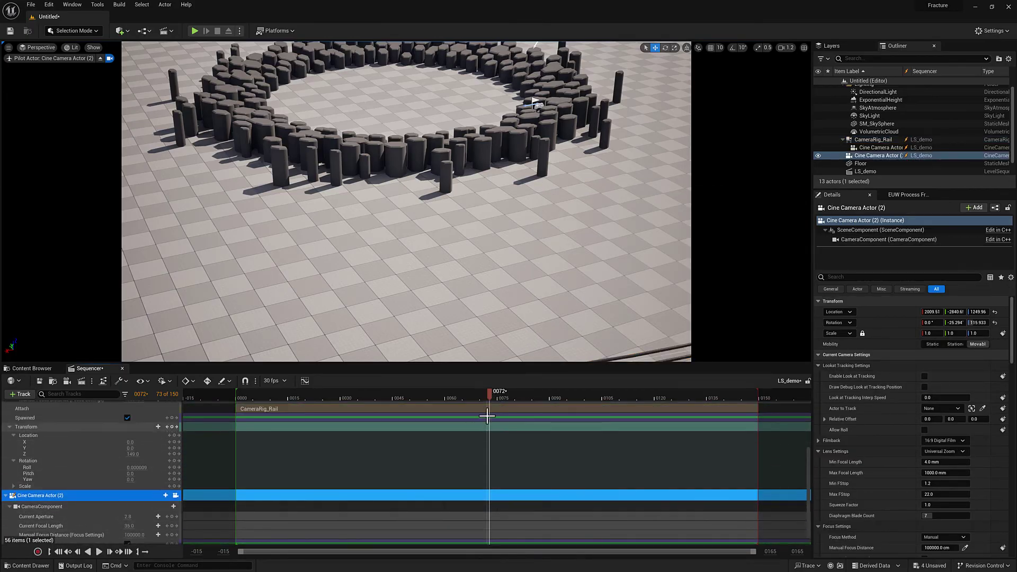
left_click(555, 398)
scroll(63, 509, "down", 1)
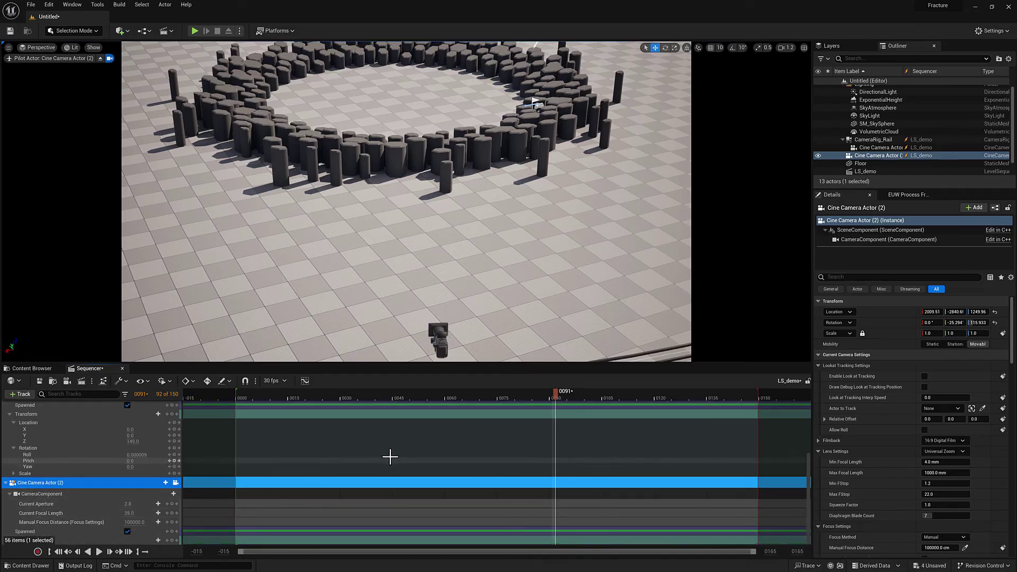
scroll(393, 454, "up", 6)
scroll(392, 455, "up", 3)
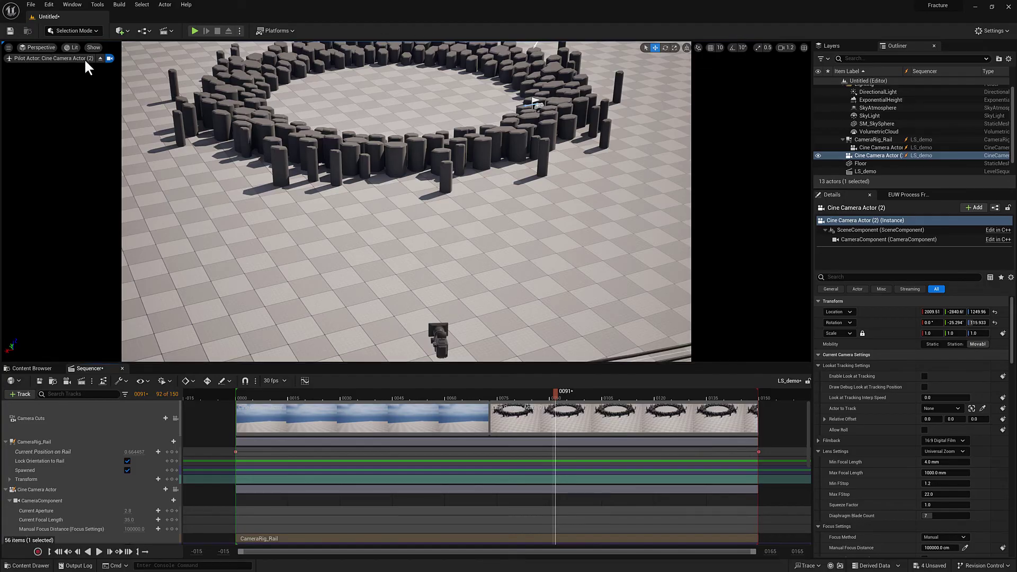
Stop piloting Cine Camera Actor (2), view through Camera Cuts, and scrub frames 3 to 65.
left_click(100, 58)
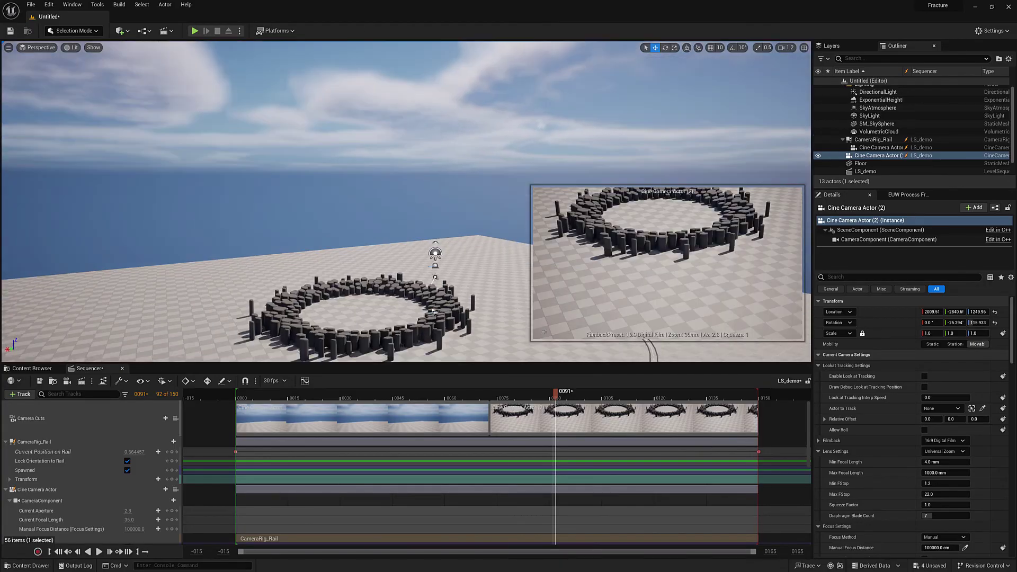
right_click_drag(100, 59, 119, 71)
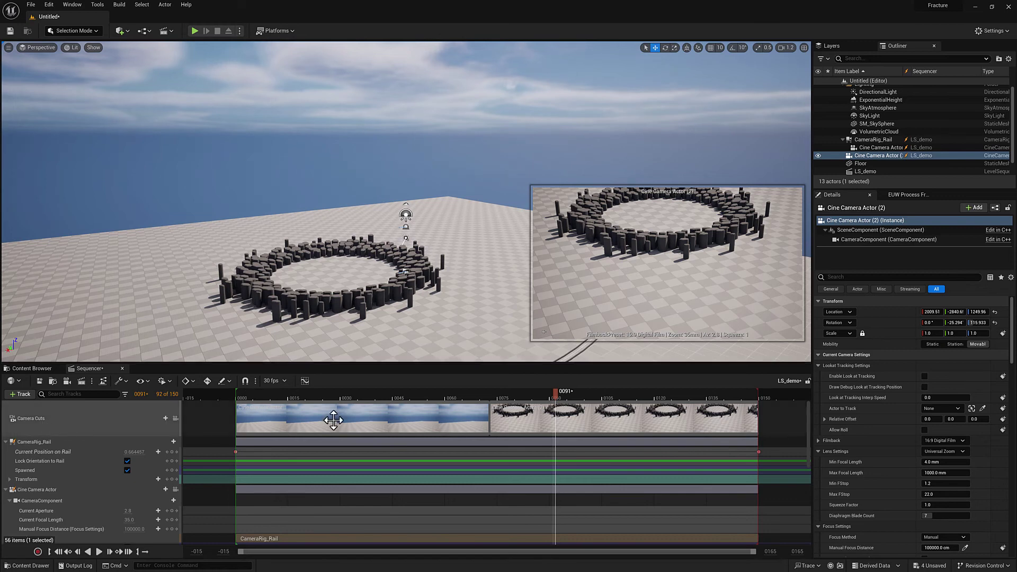
left_click(176, 421)
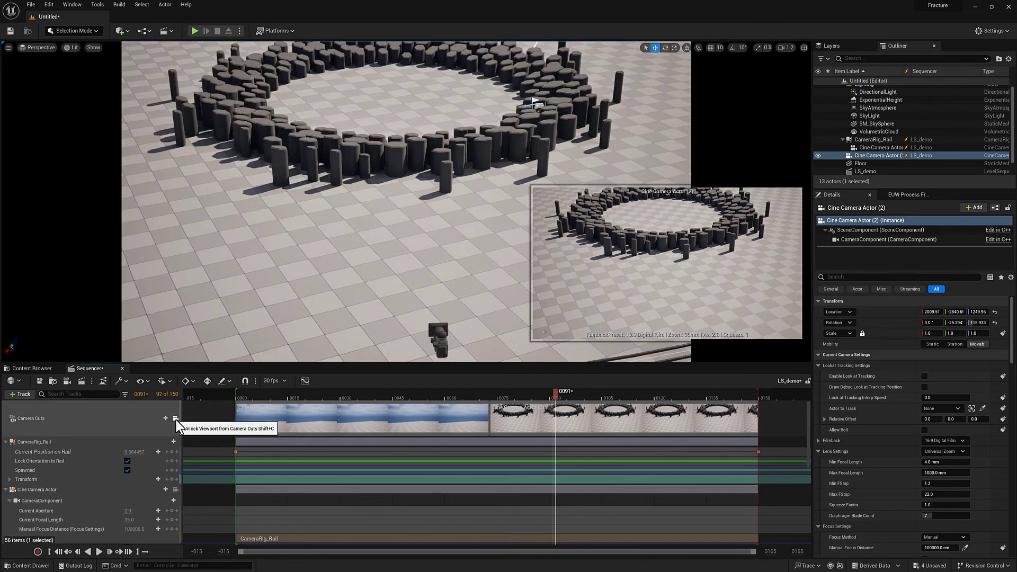
left_click(245, 398)
mouse_move(262, 397)
left_mouse_down()
mouse_move(642, 402)
mouse_move(253, 402)
left_mouse_up()
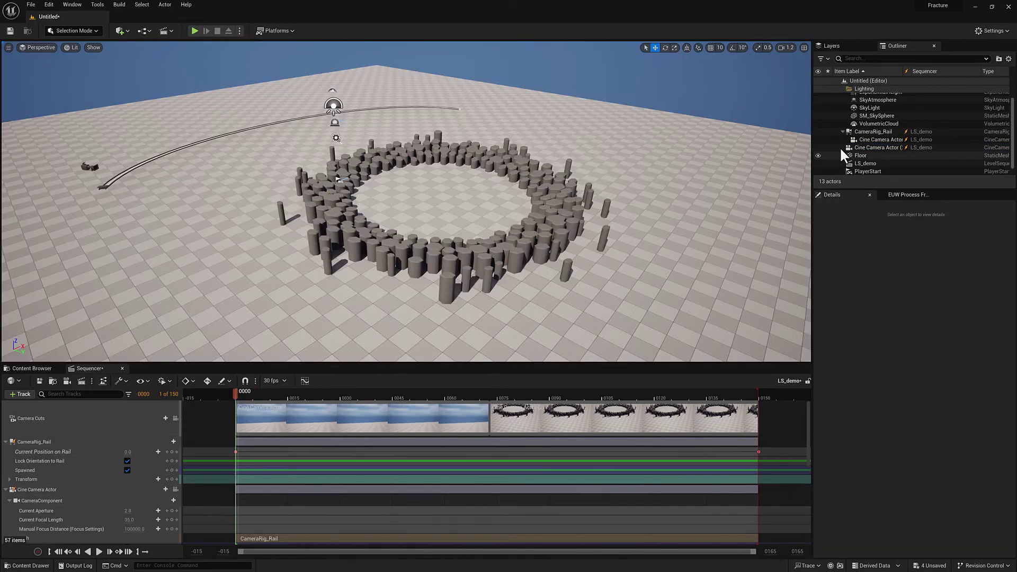
Select LS_demo in the Outliner and confirm Auto Play is enabled.
scroll(840, 148, "up", 1)
left_click(865, 171)
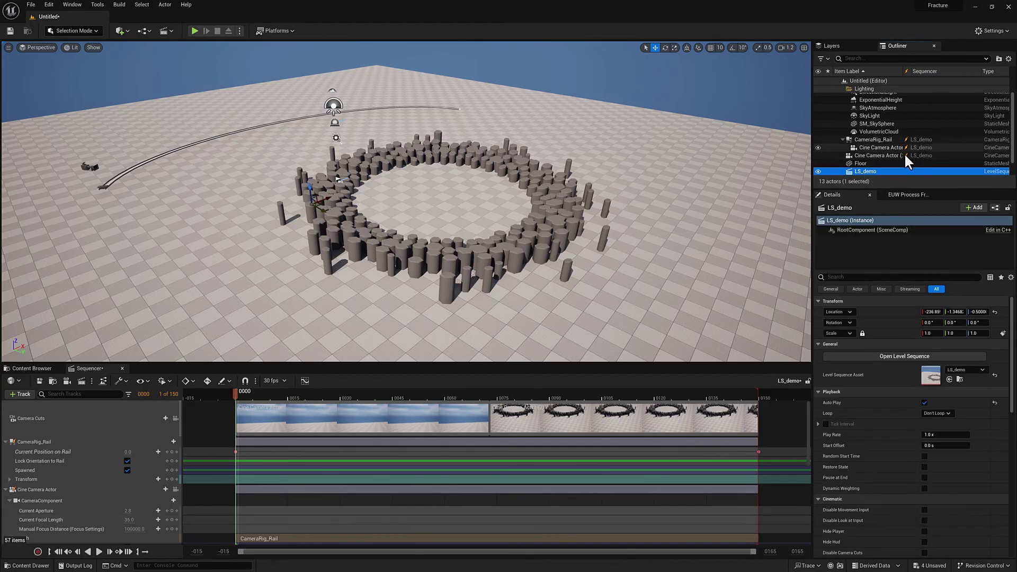
scroll(879, 159, "down", 2)
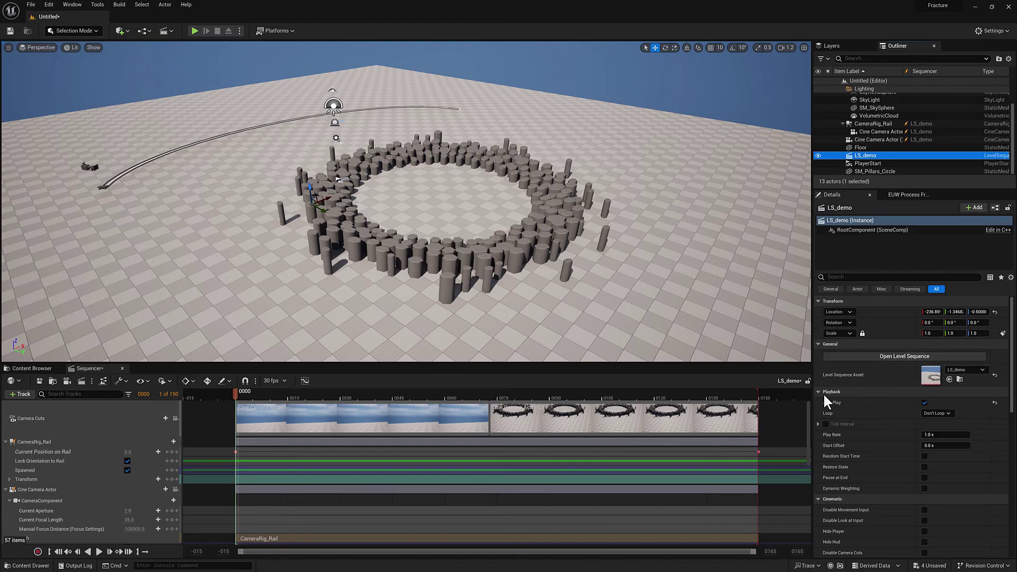
Play the level to watch LS_demo autoplay, stop it, and show the Cinematics folder.
left_click(195, 31)
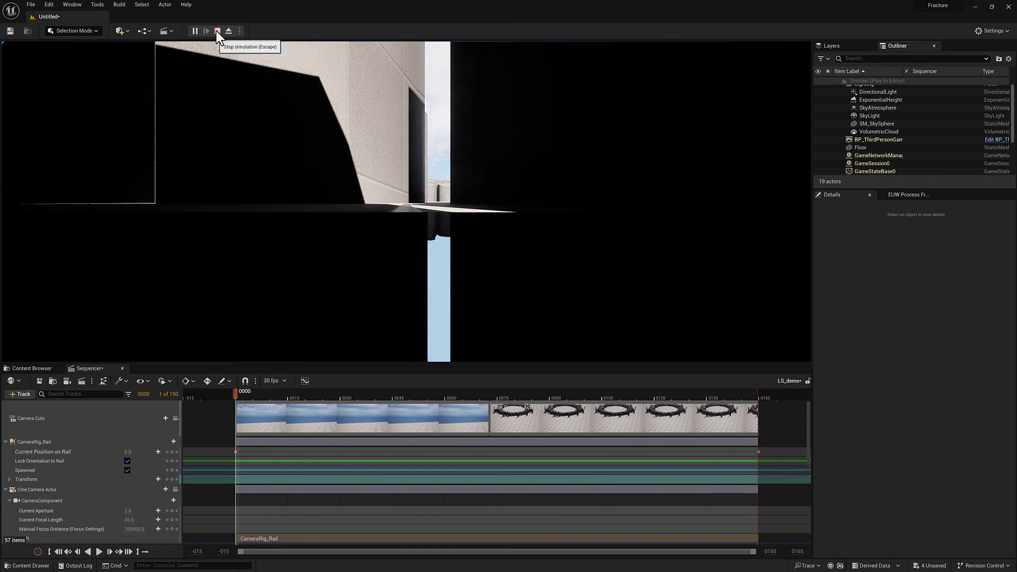
key("Escape")
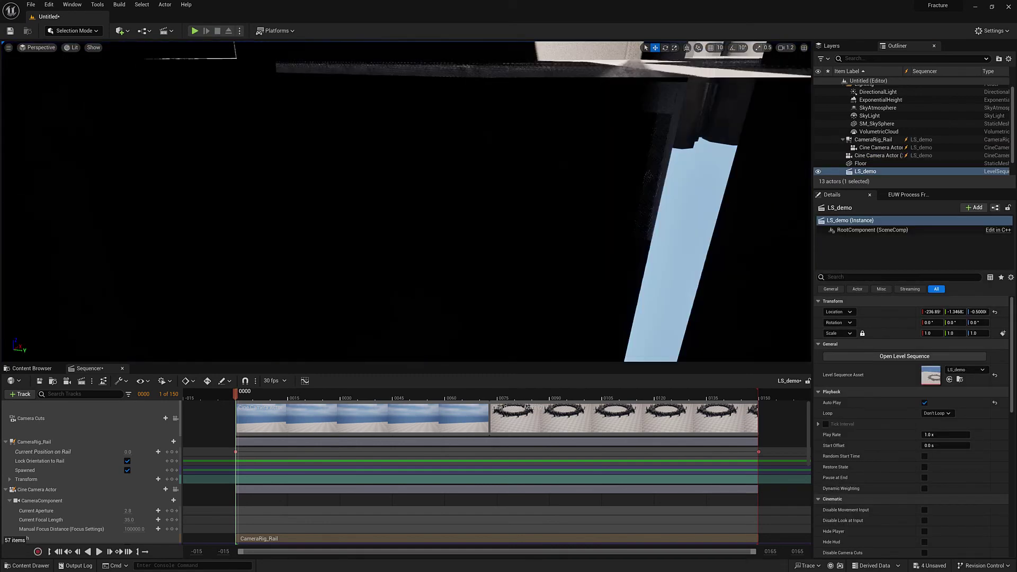
scroll(406, 202, "down", 10)
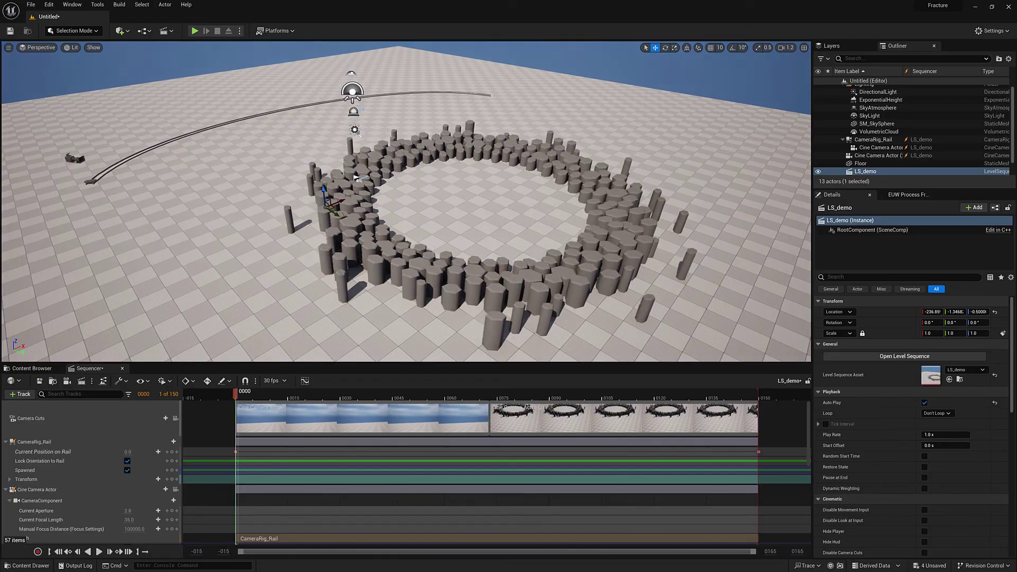
left_click(33, 368)
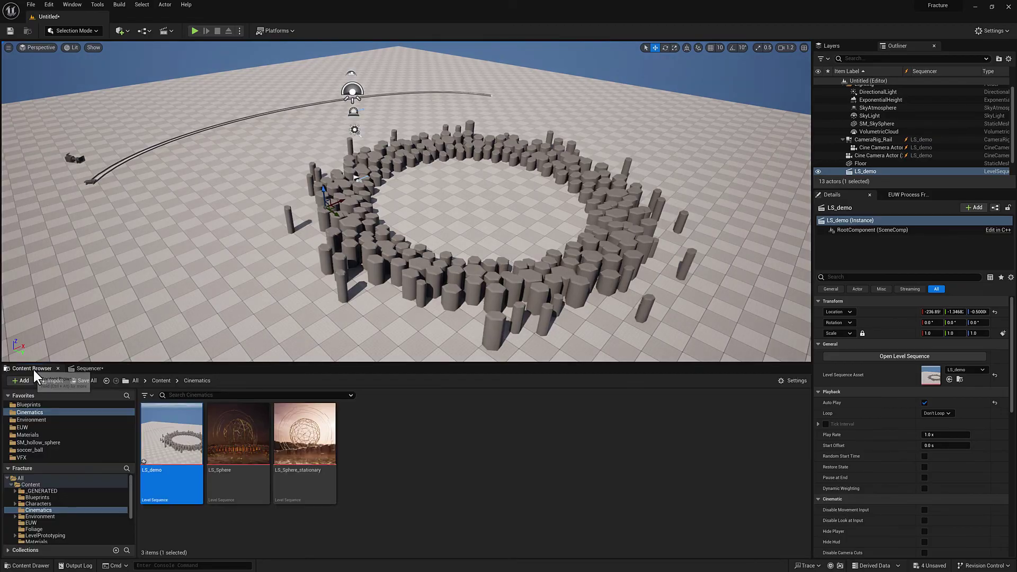